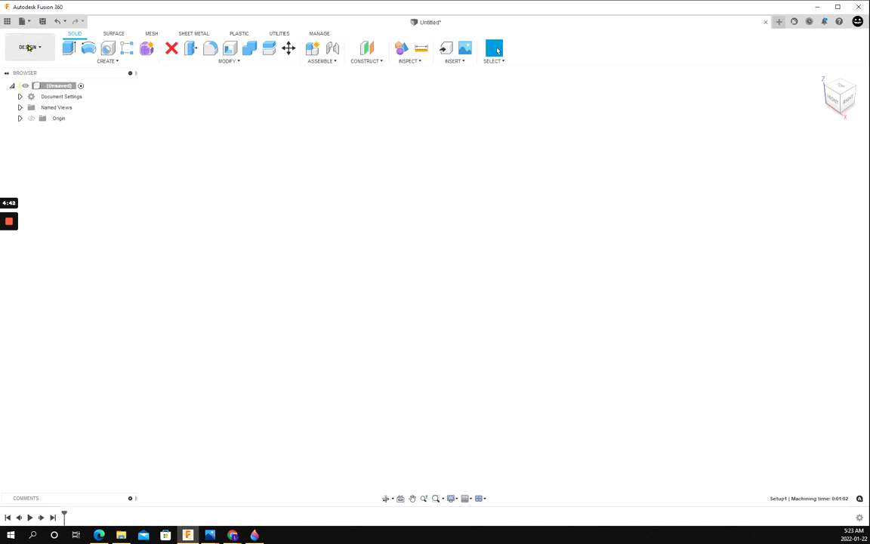
Open the Sample Plate v2 (1) F3D file from the computer's Downloads folder
click(25, 20)
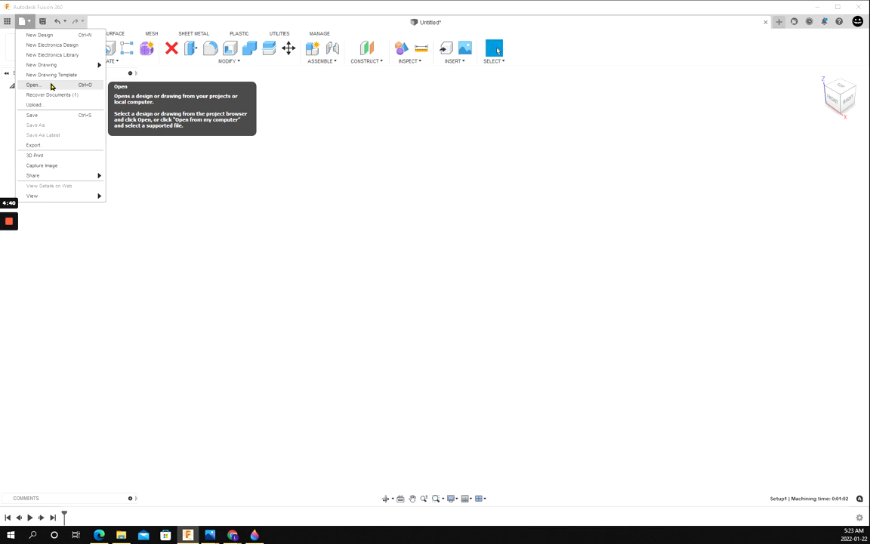
click(52, 85)
click(328, 357)
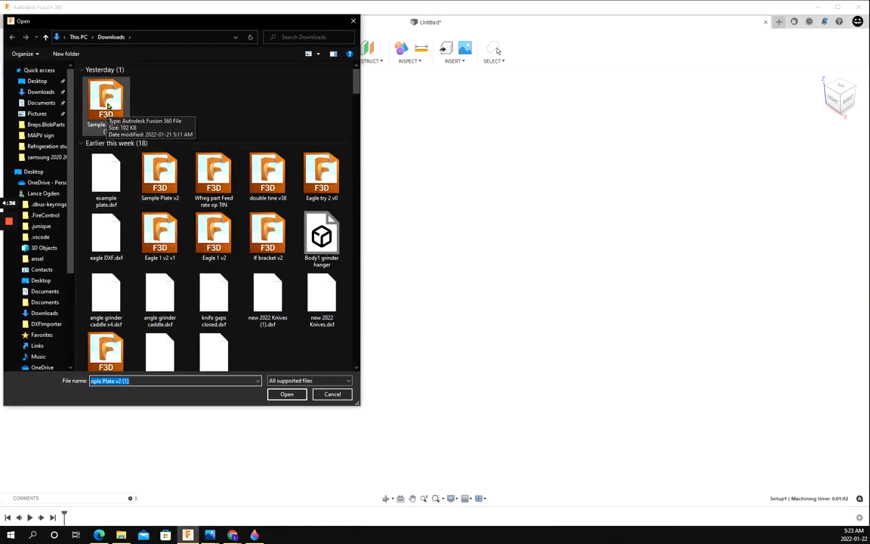
click(113, 113)
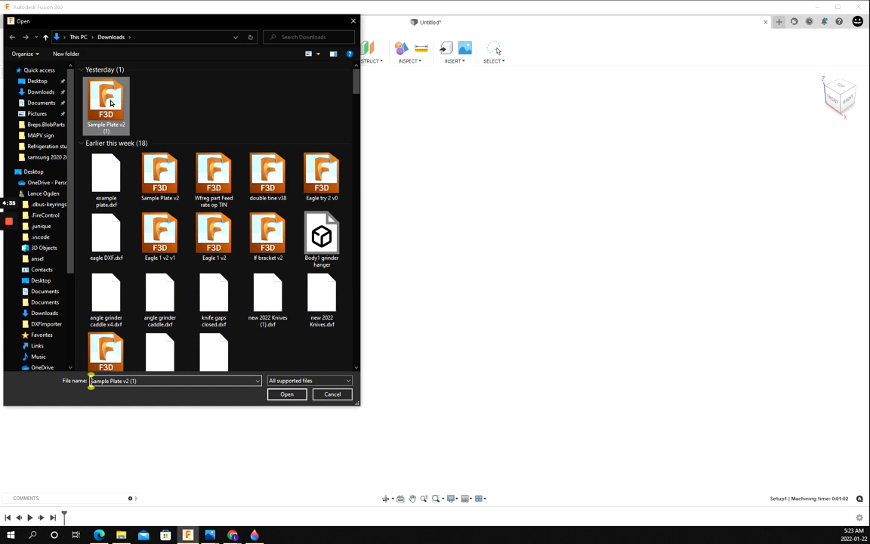
click(287, 393)
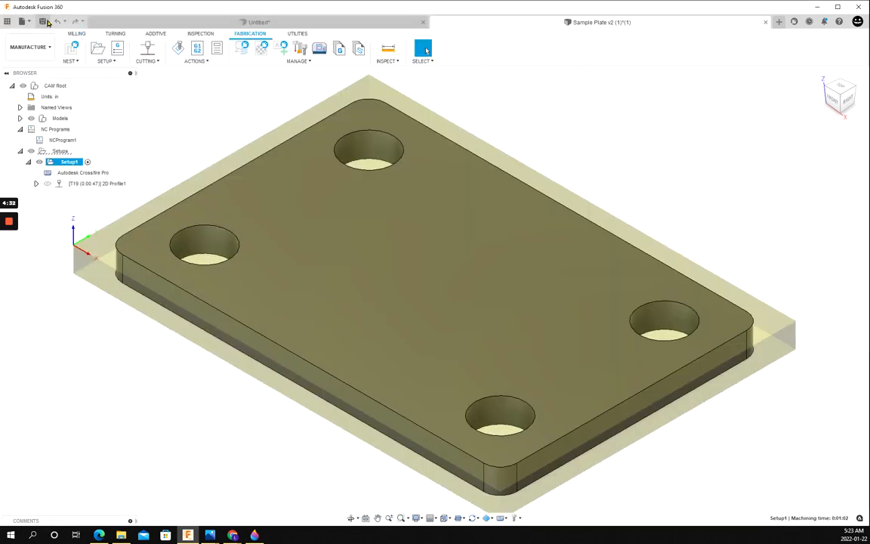
Save the file as Sample Plate v2 (1) in Admin Project and switch to the Design workspace
click(43, 21)
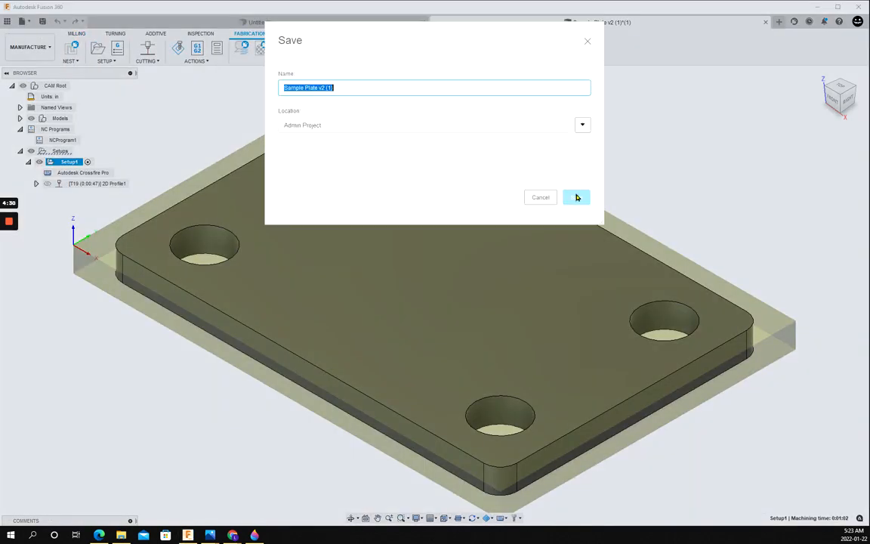
click(571, 198)
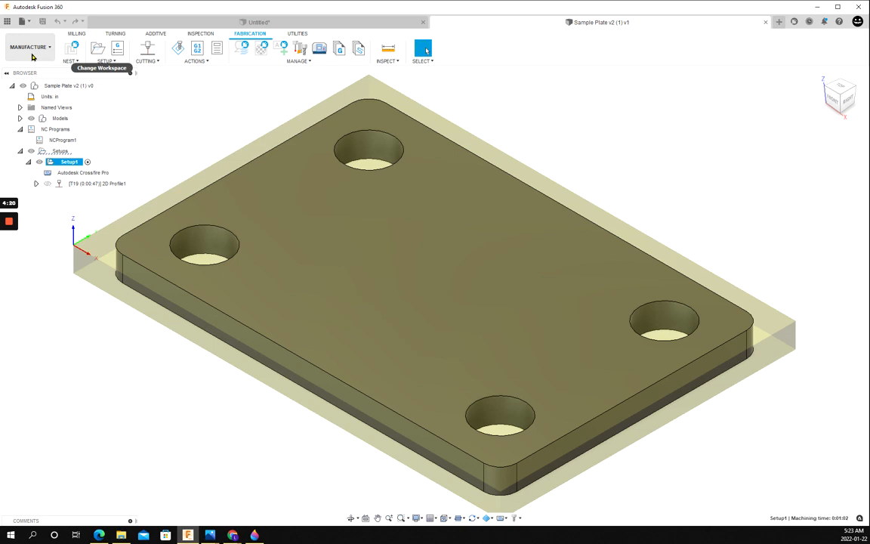
click(32, 57)
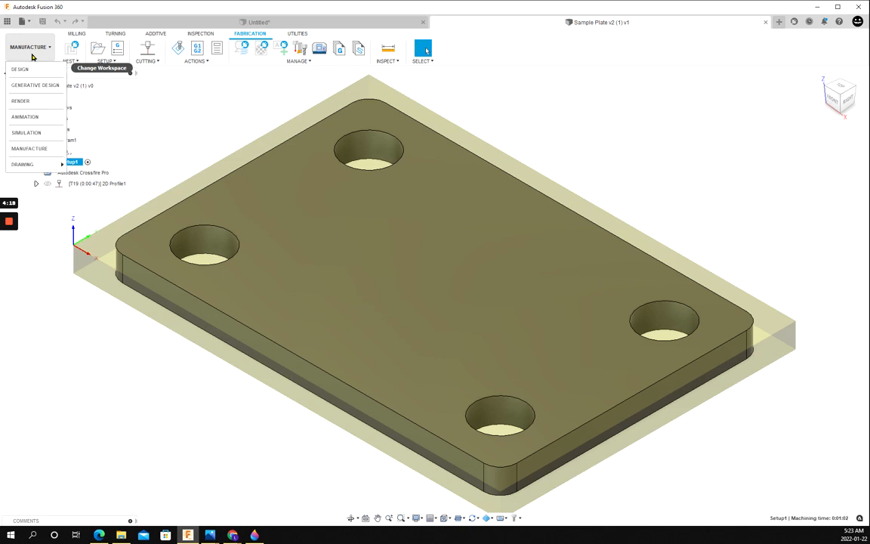
click(30, 68)
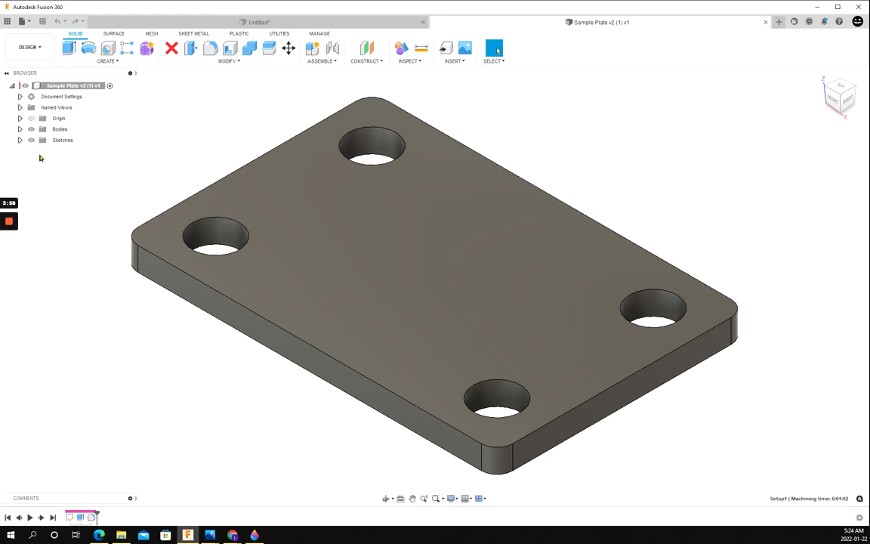
Make the origin planes and Sketch1 visible together with the plate body
click(33, 119)
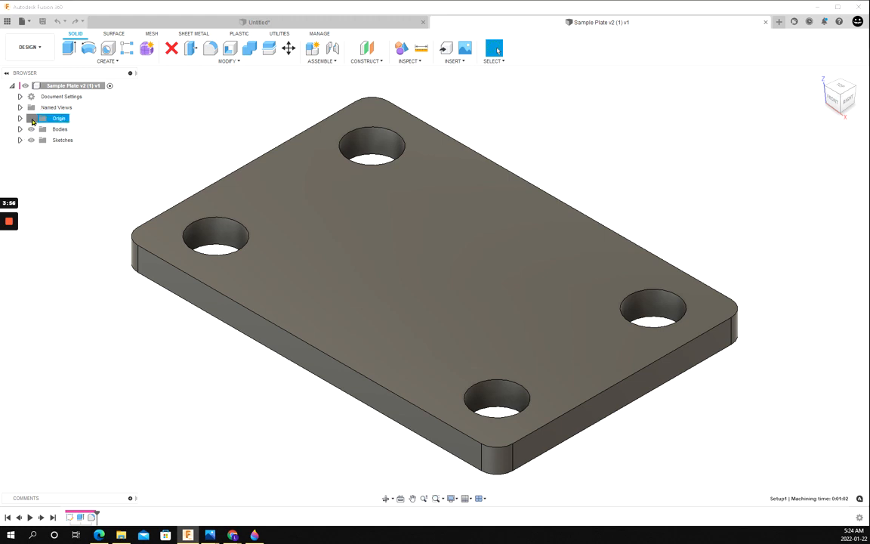
click(31, 119)
click(31, 130)
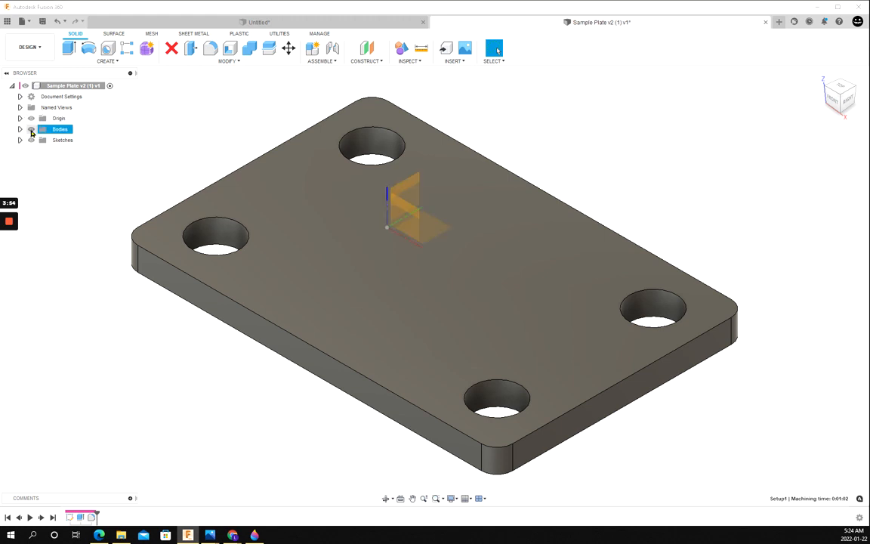
click(31, 130)
click(31, 130)
click(19, 140)
click(39, 151)
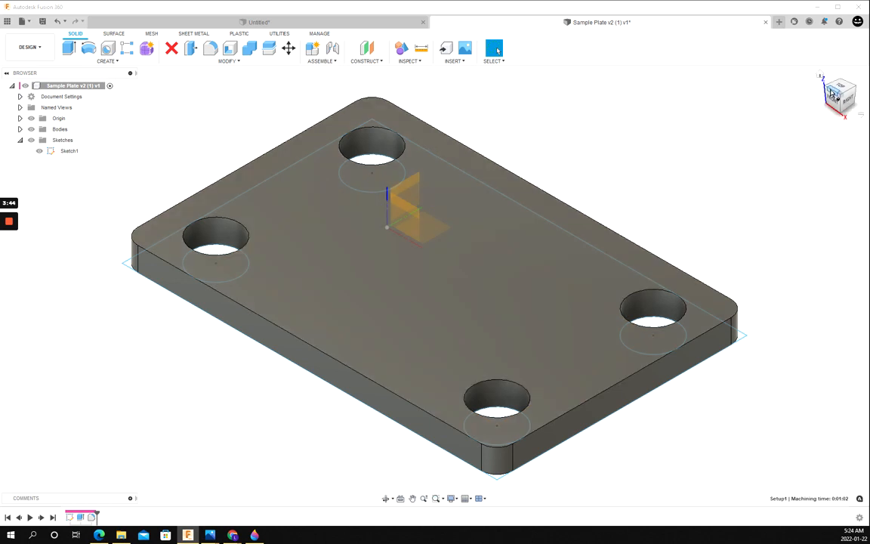
Examine the plate from the front and top, and step its feature history back to the start and return to the end
mouse_move(832, 94)
mouse_down()
mouse_move(830, 112)
mouse_move(817, 114)
mouse_move(848, 84)
mouse_move(854, 94)
mouse_move(845, 108)
mouse_move(836, 105)
mouse_up()
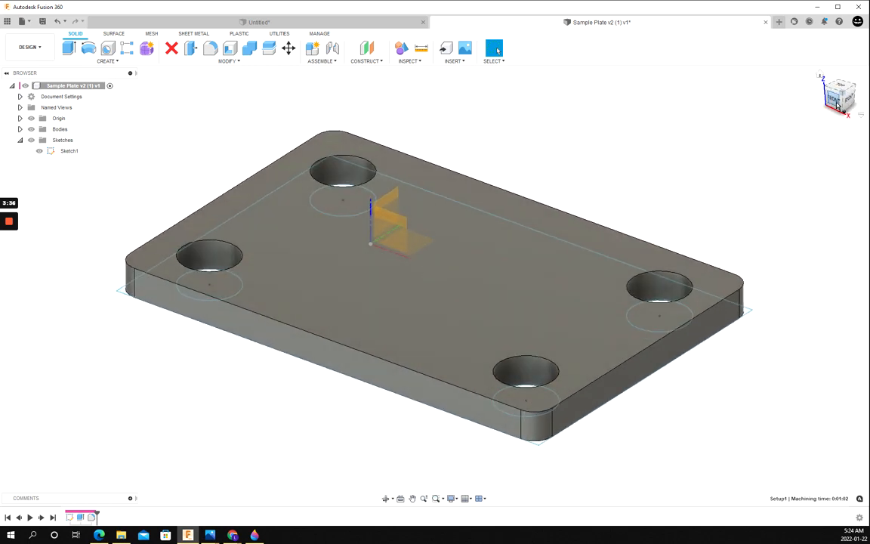
click(835, 103)
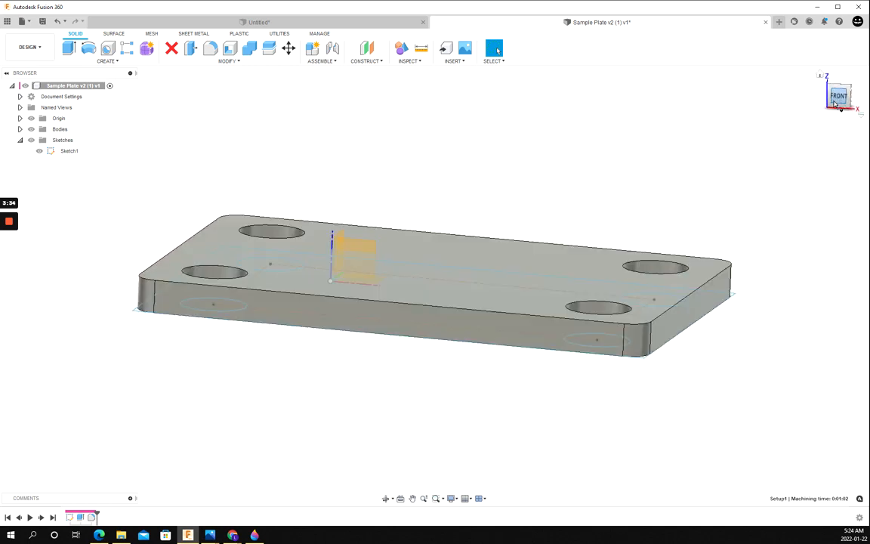
click(841, 82)
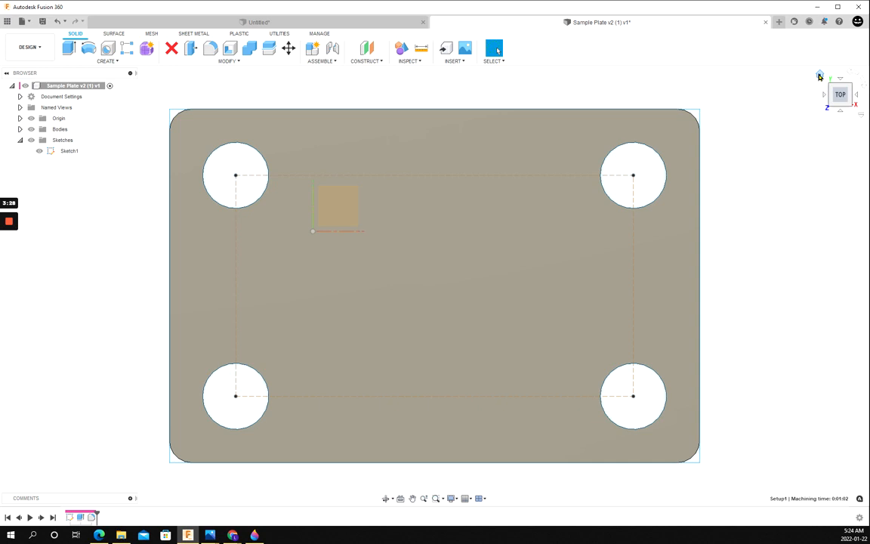
click(819, 77)
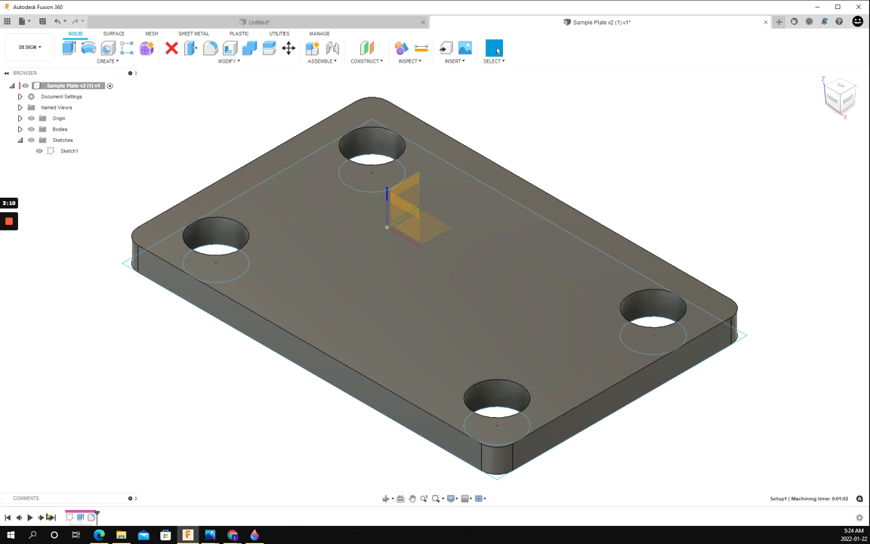
click(20, 518)
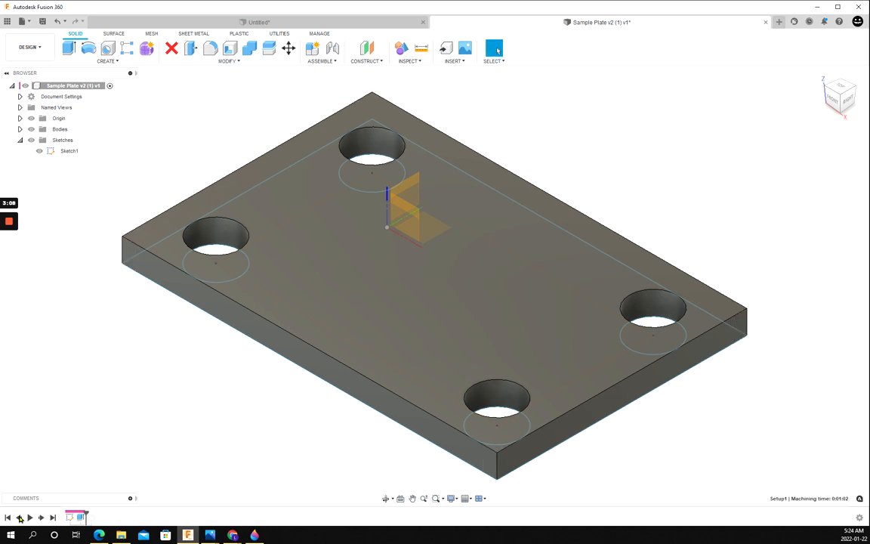
click(20, 517)
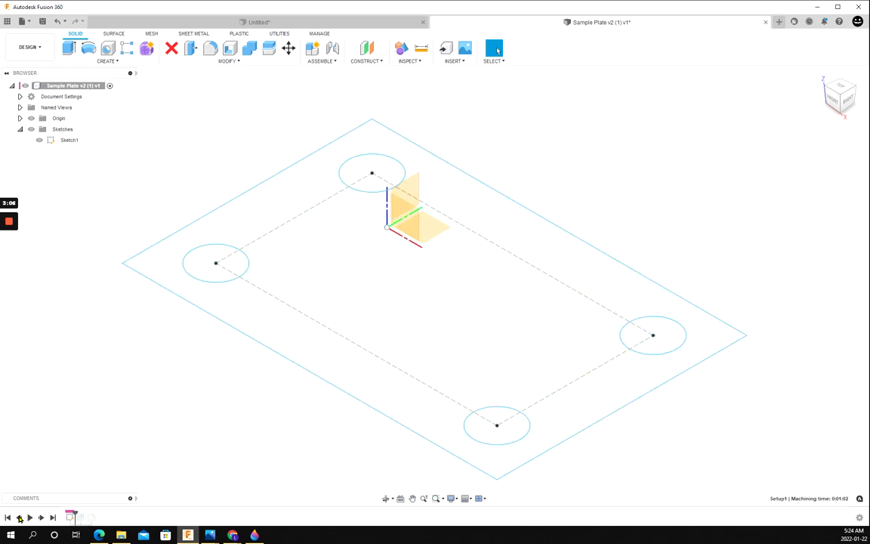
click(19, 517)
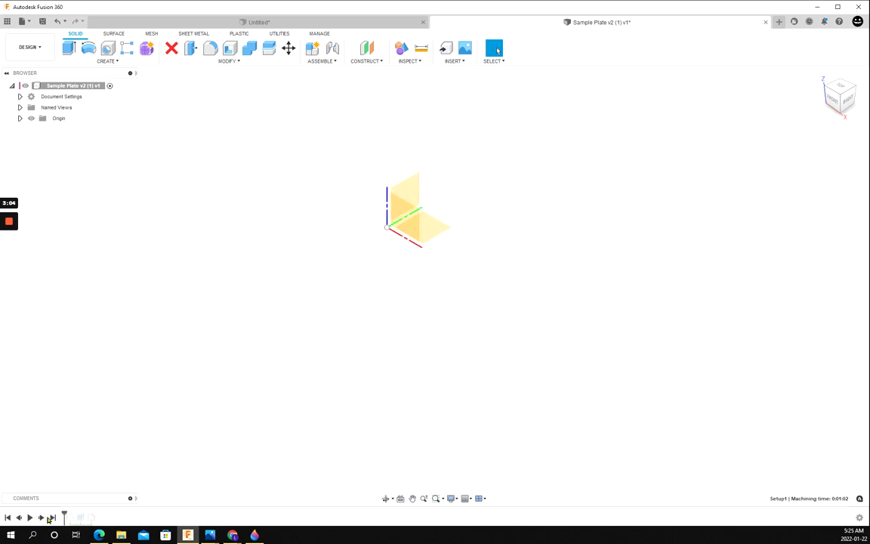
click(53, 517)
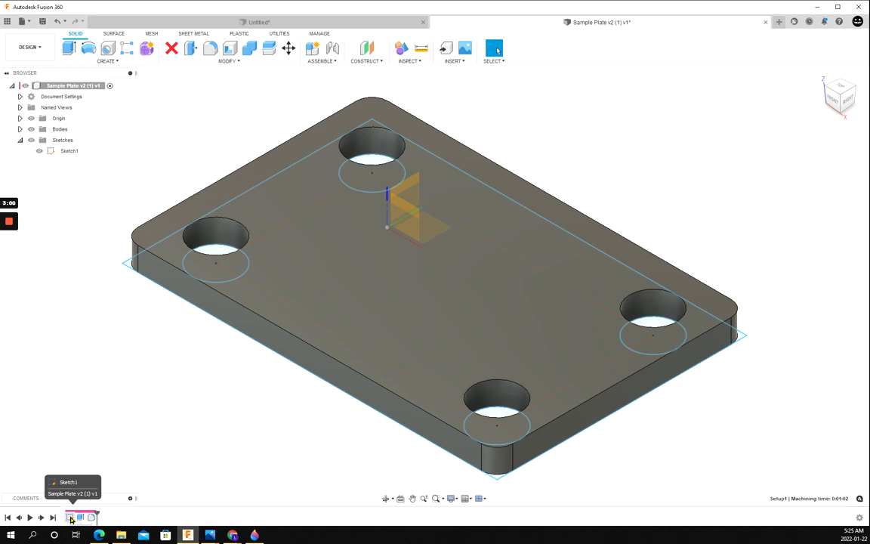
Edit Sketch1 and set the plate rectangle's horizontal length to 8 in
right_click(70, 518)
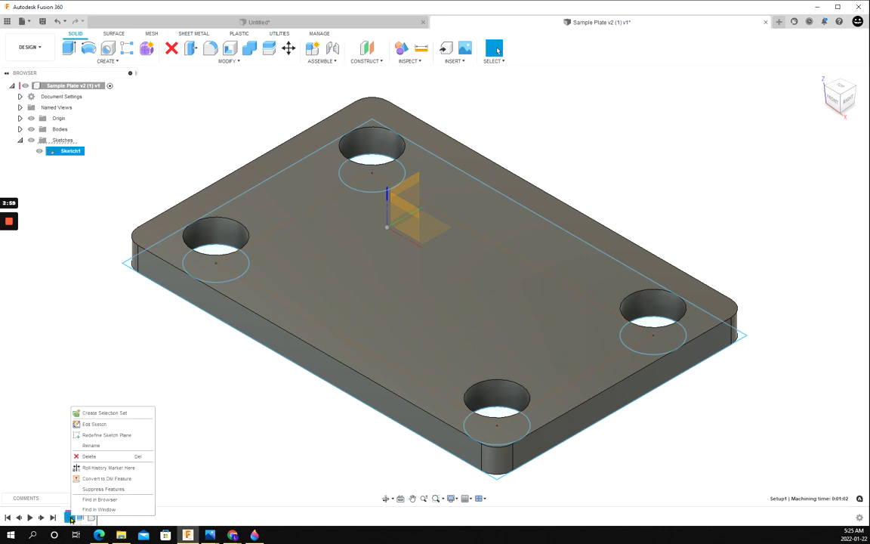
click(132, 426)
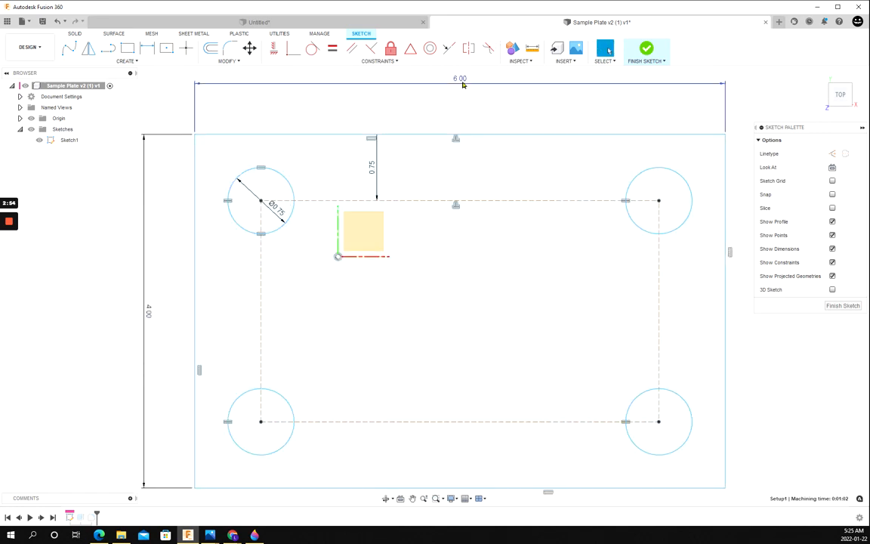
double_click(461, 81)
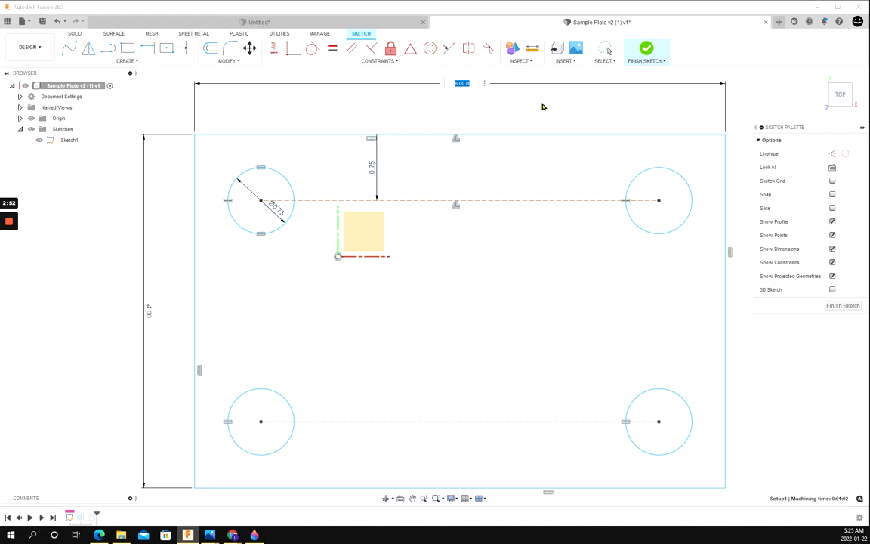
text(8)
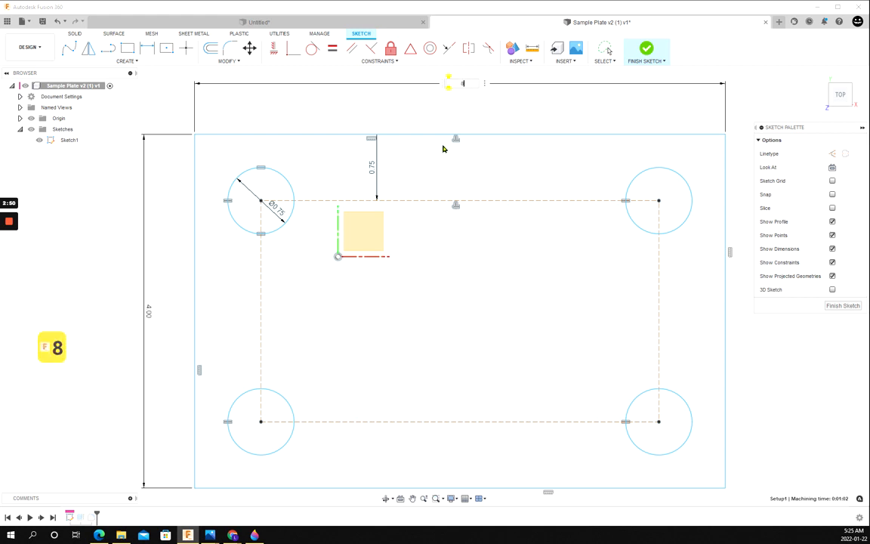
key(Return)
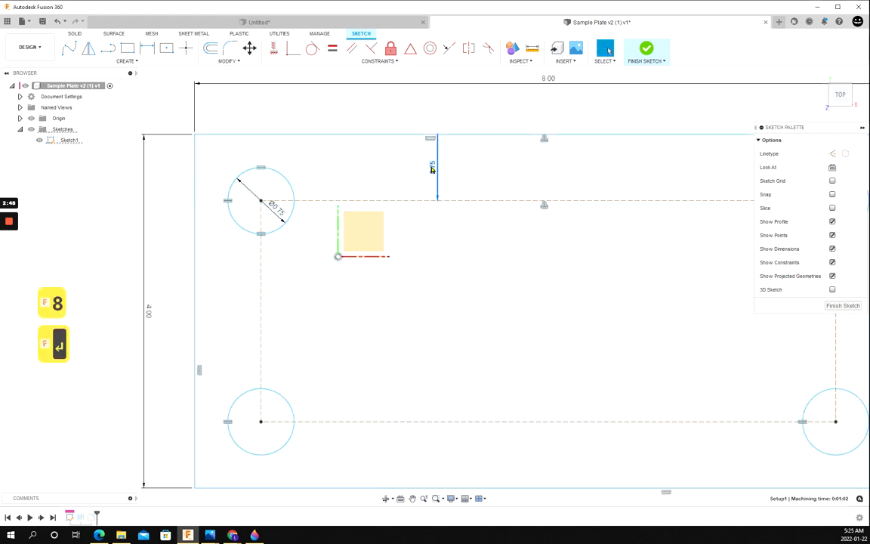
Set the hole centre offset from the plate's upper edge to 1 in and the hole diameter to 0.625 in, and finish the sketch
double_click(429, 169)
text(1)
key(Return)
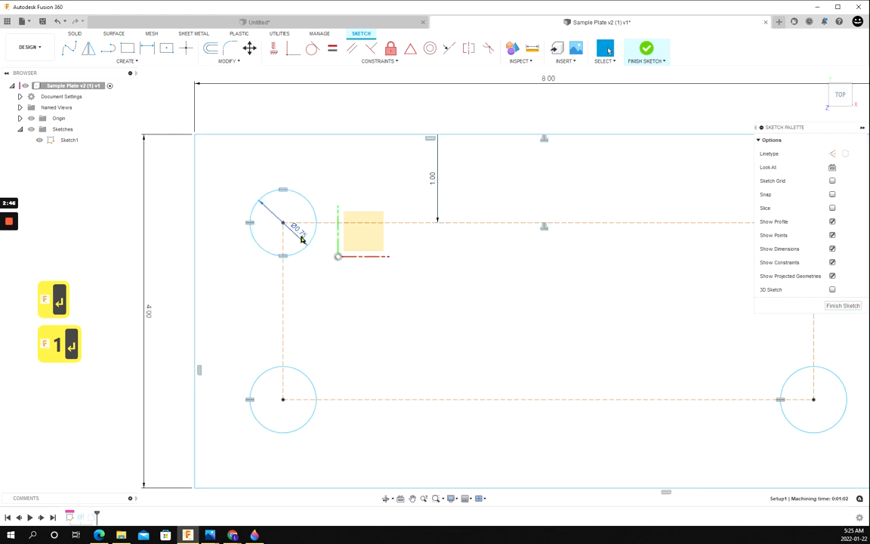
double_click(301, 237)
text(.)
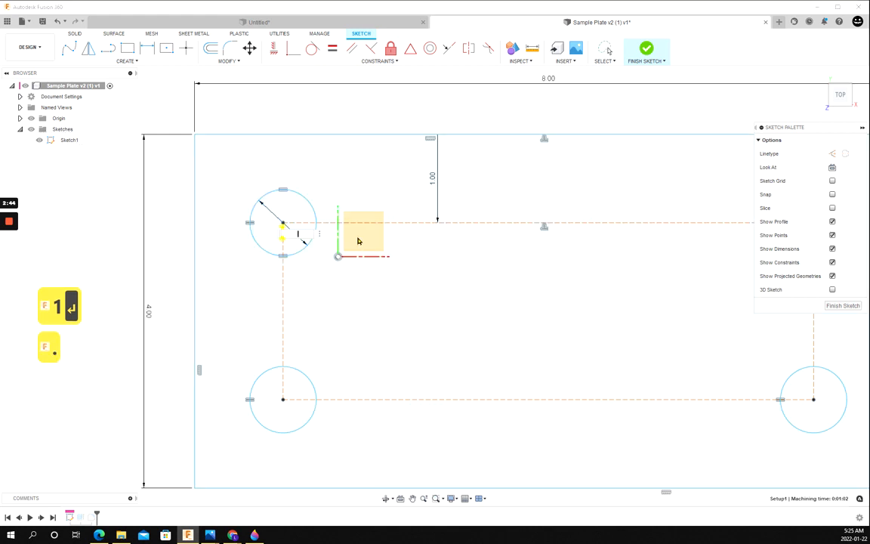
text(625)
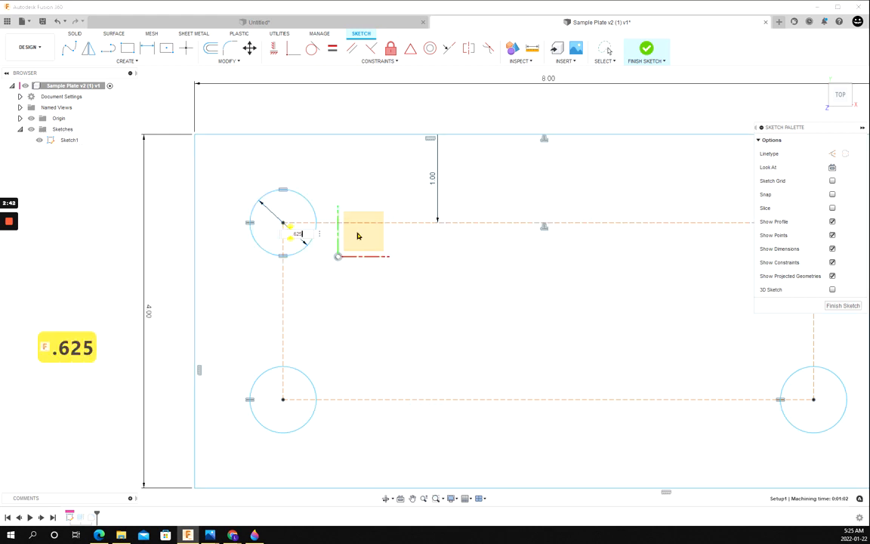
key(Return)
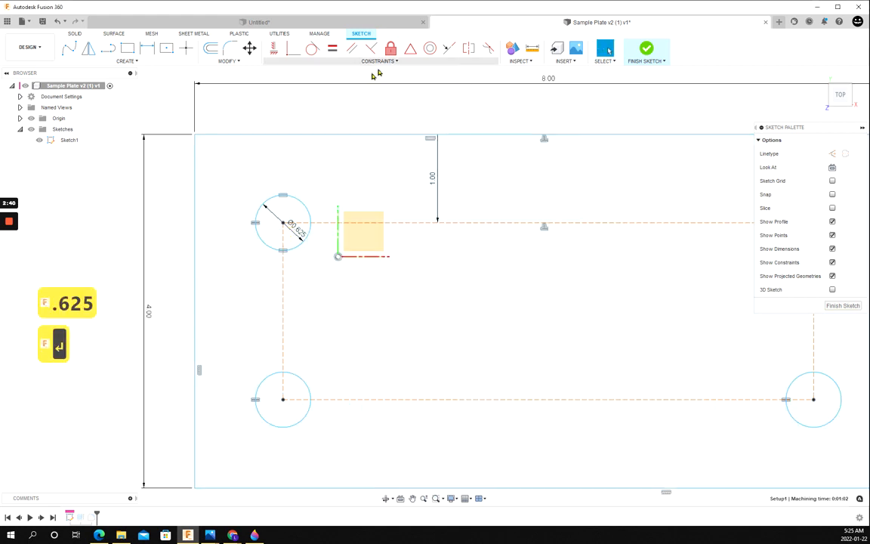
middle_click(340, 103)
middle_click(340, 104)
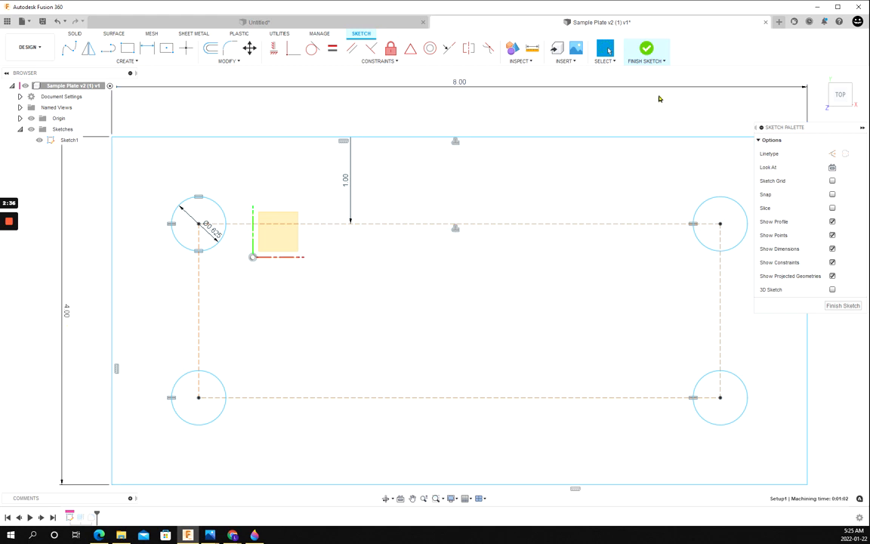
click(645, 48)
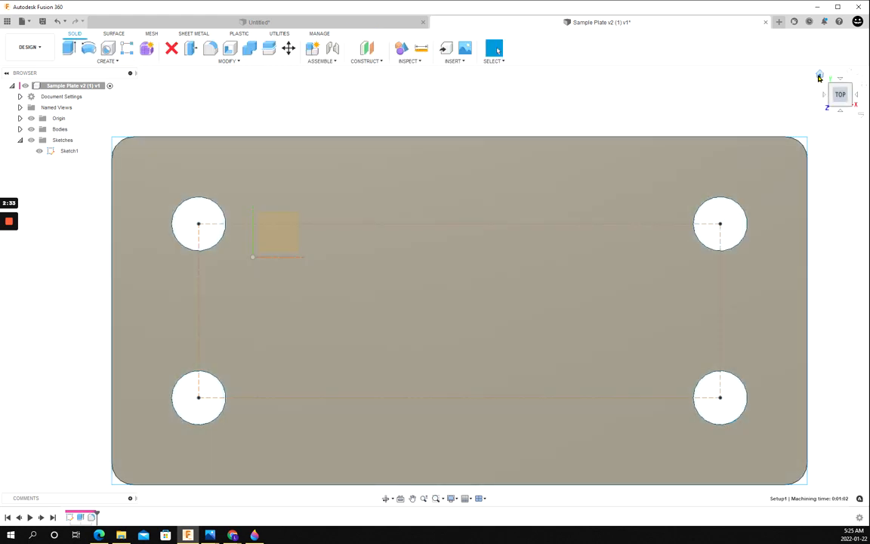
click(821, 77)
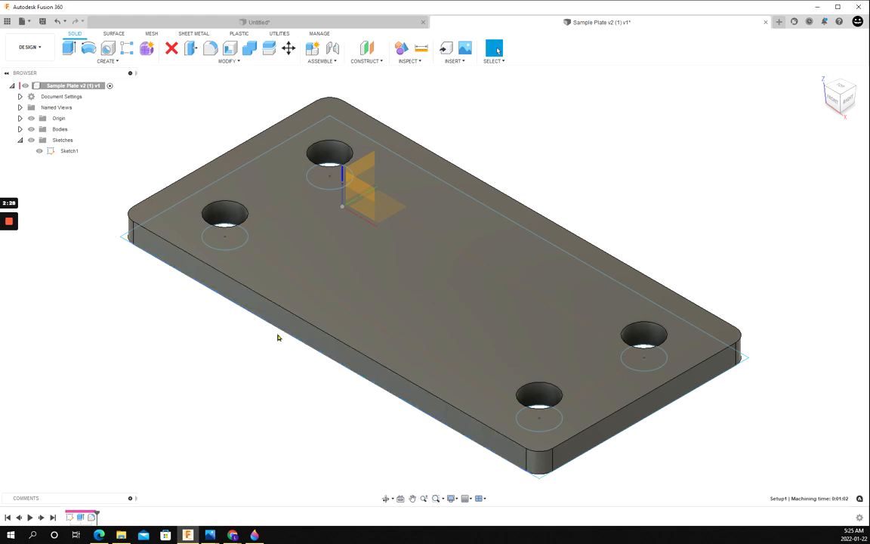
Create a new drawing from the full assembly design, from scratch, using ASME, inches and sheet size A (11in x 8.5in)
click(46, 47)
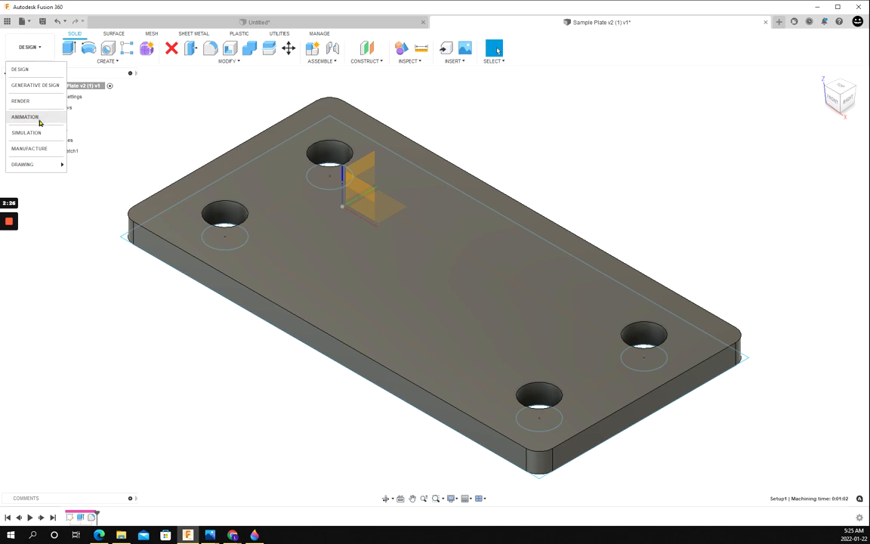
mouse_move(34, 169)
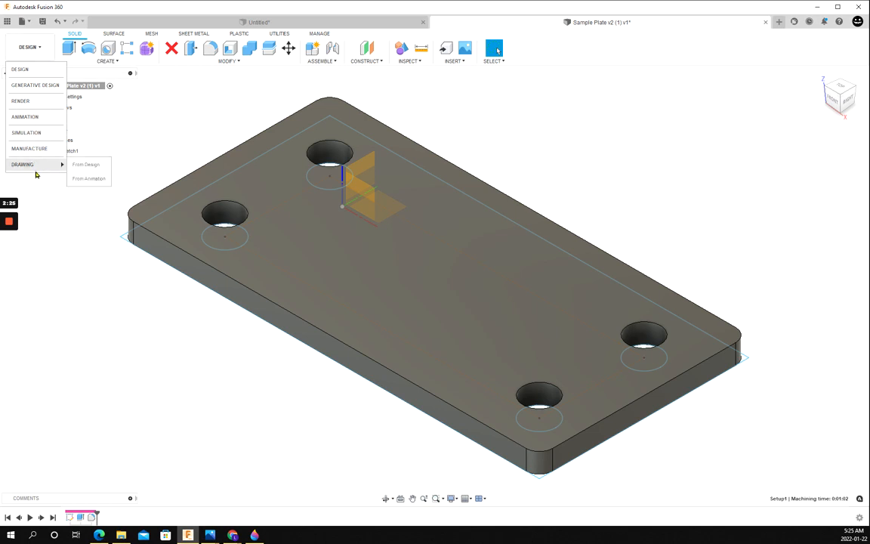
click(91, 168)
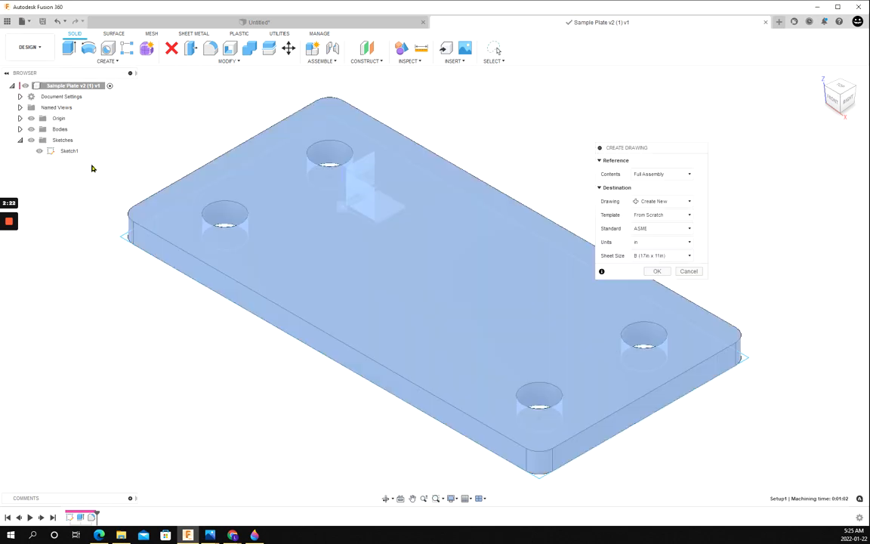
click(681, 257)
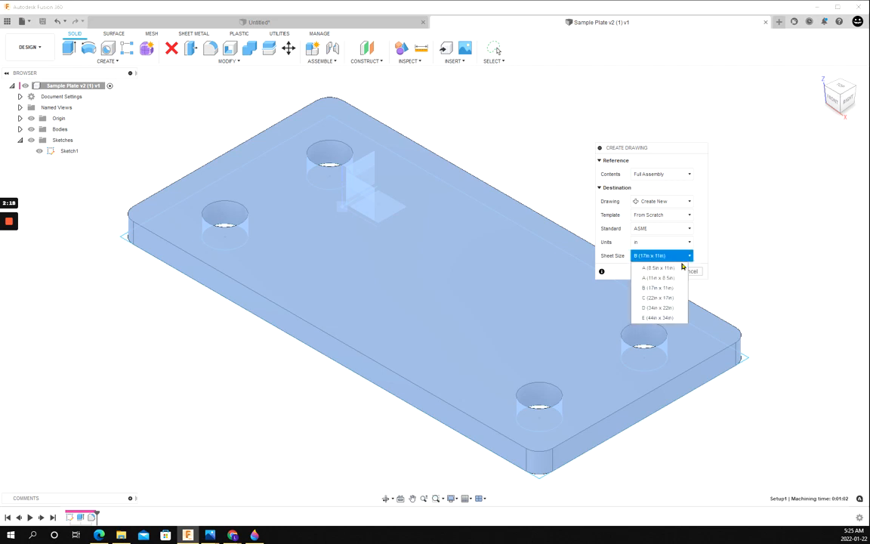
click(668, 277)
click(664, 273)
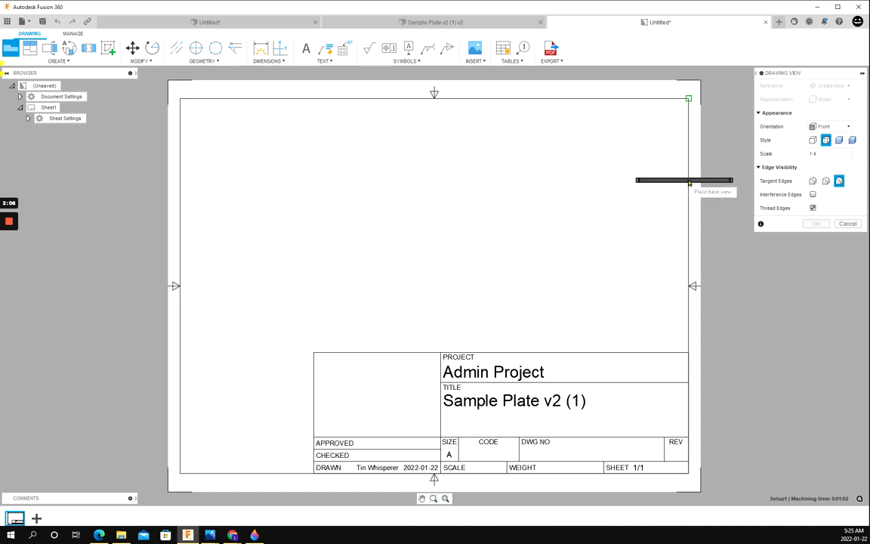
Place the base view with TOP orientation at 1:1 scale in the middle of the sheet
click(837, 126)
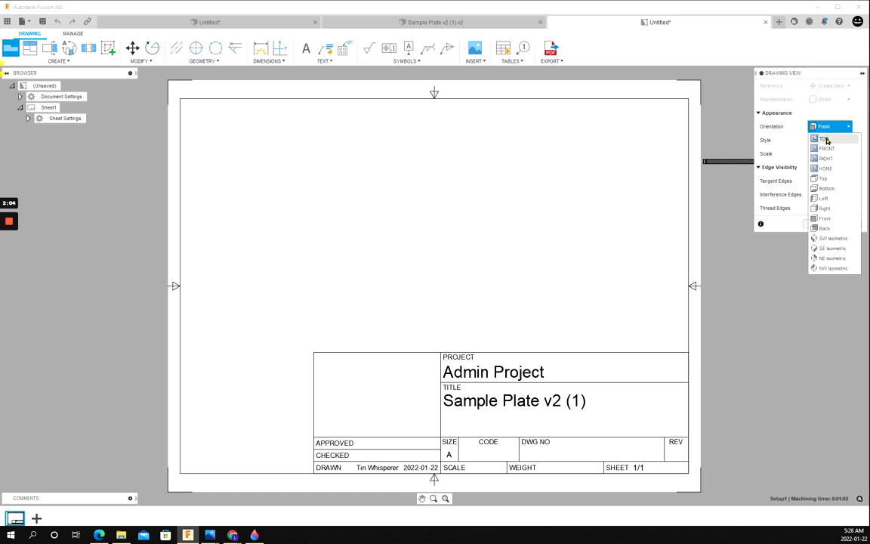
click(827, 140)
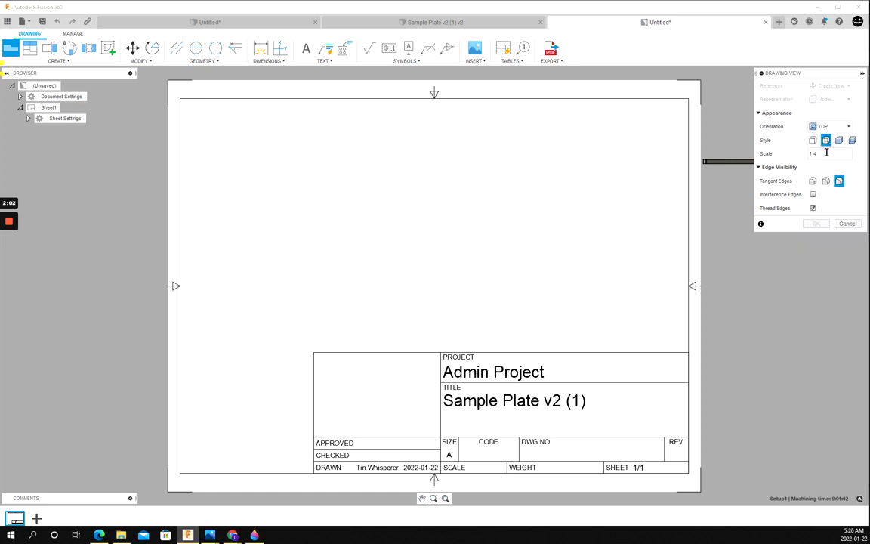
key(BackSpace)
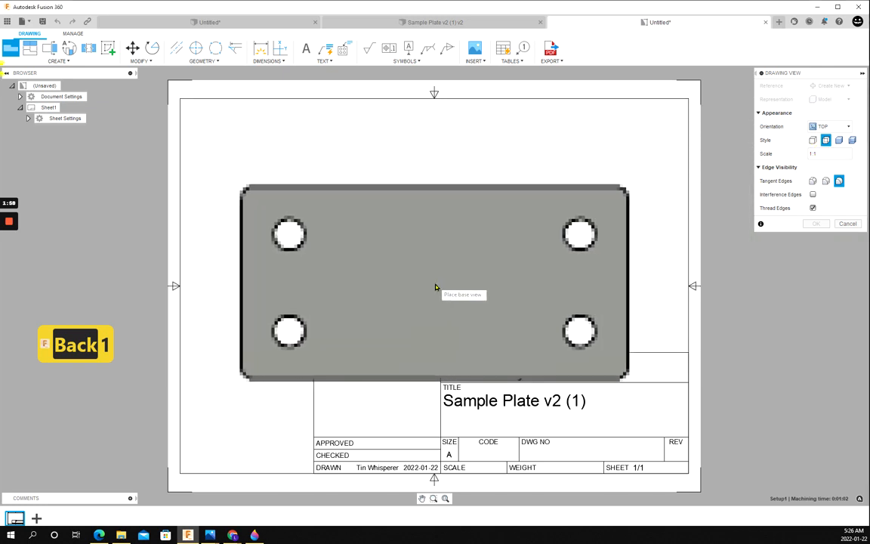
click(439, 289)
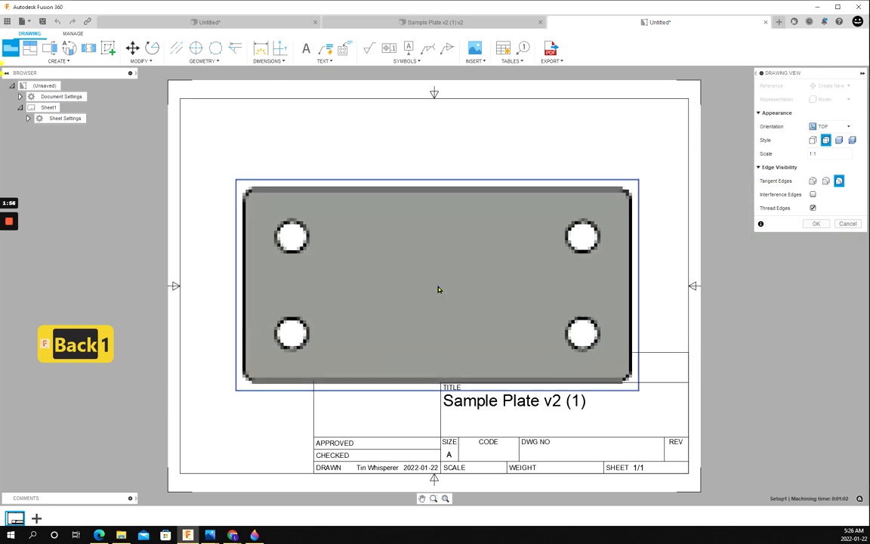
key(Return)
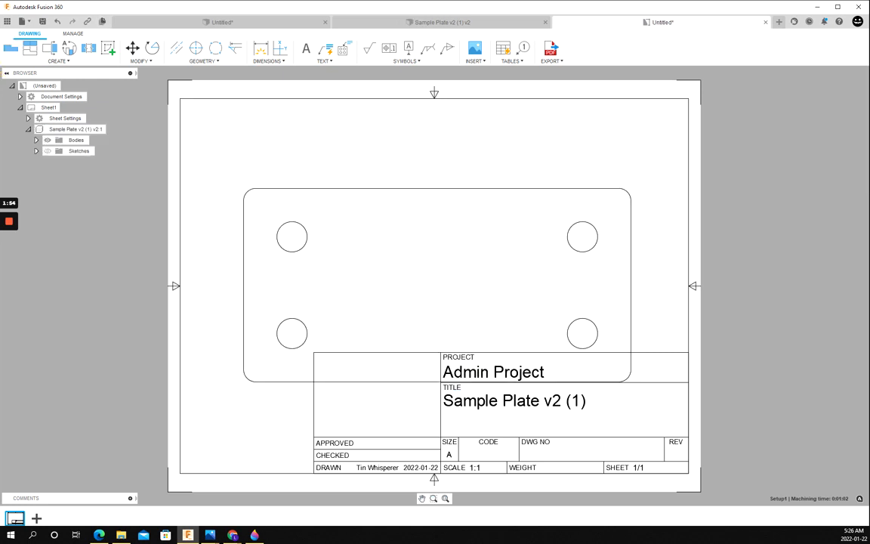
Delete the title block from the sheet and add centre marks to all four holes
click(656, 356)
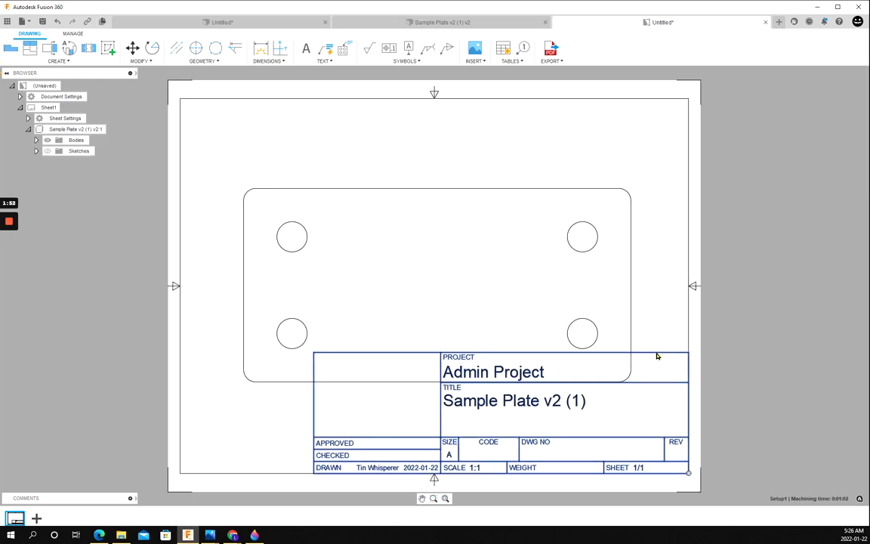
key(Delete)
click(195, 47)
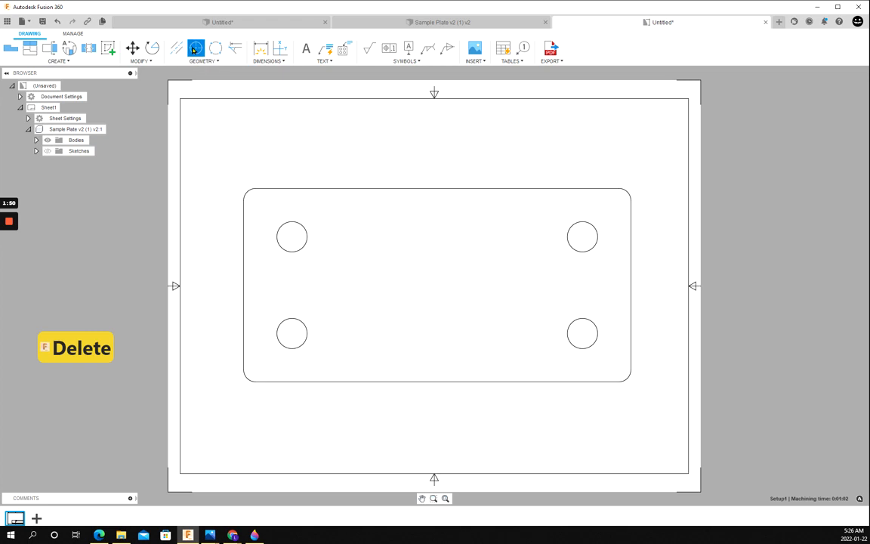
click(287, 224)
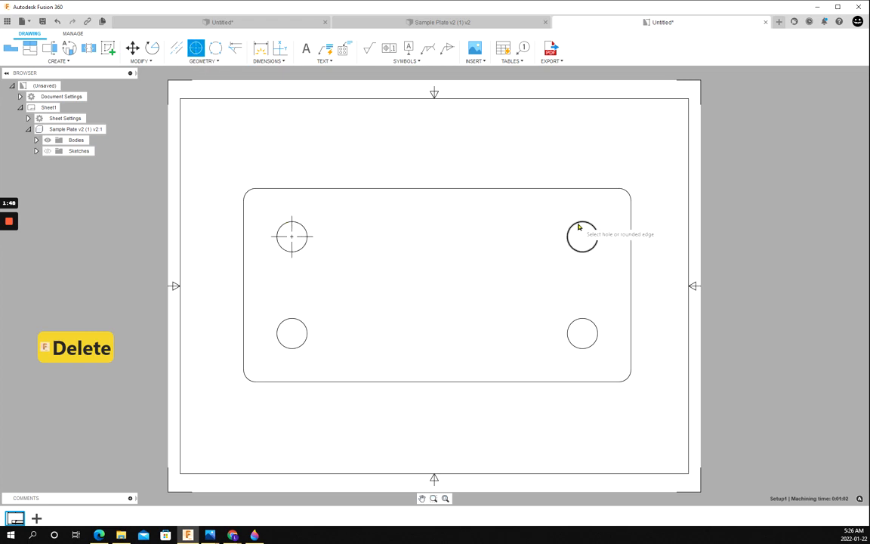
click(578, 225)
click(578, 321)
click(287, 324)
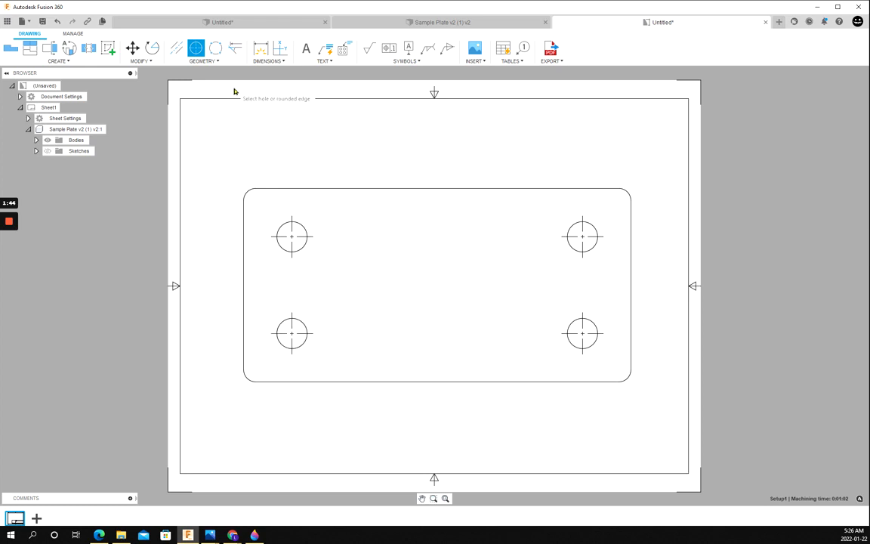
Dimension the plate's overall height beside the view and its overall length below it
click(261, 48)
click(445, 189)
click(421, 381)
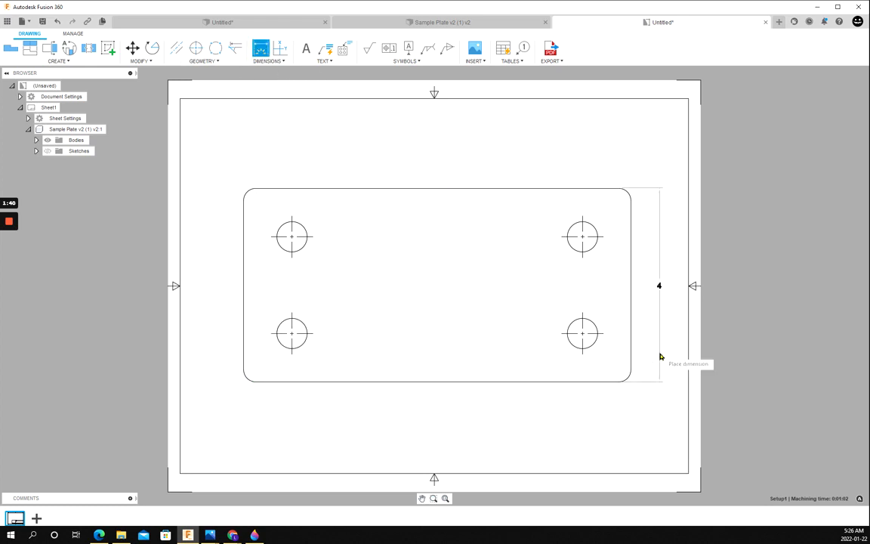
click(662, 352)
click(631, 313)
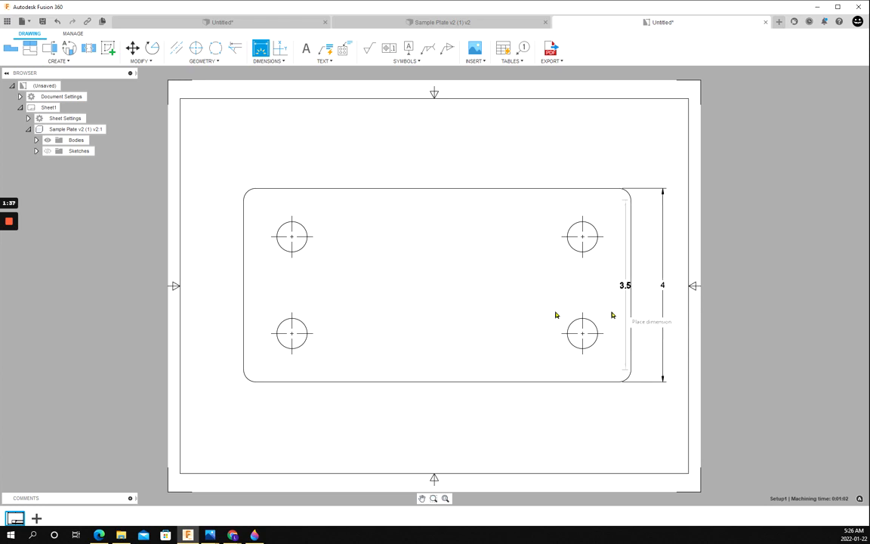
click(243, 294)
click(318, 411)
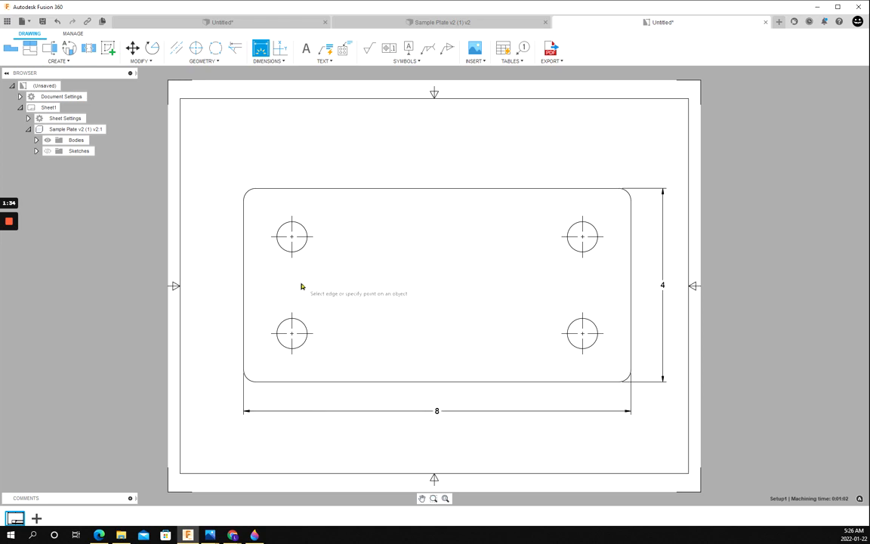
Dimension the vertical and horizontal spacing between the hole centres and the diameter of the lower-left hole
click(291, 237)
click(292, 334)
click(212, 320)
click(291, 237)
click(583, 237)
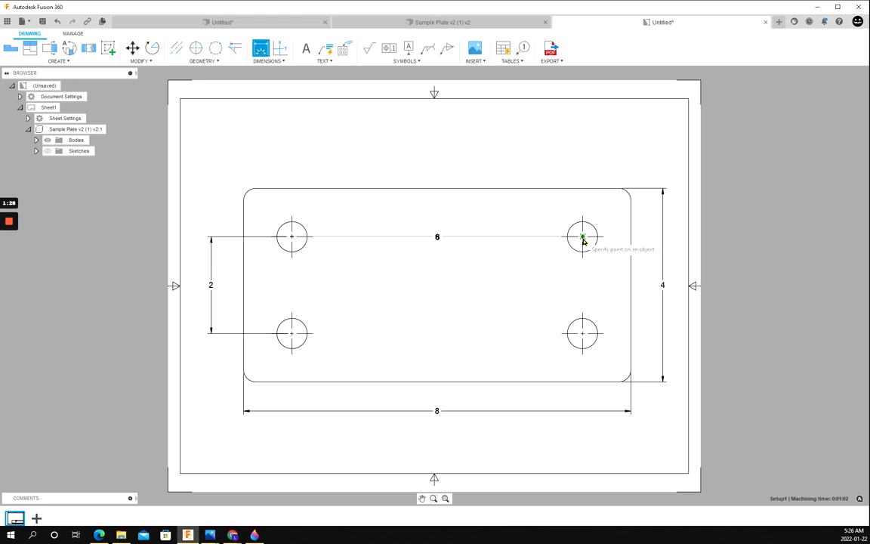
click(568, 136)
click(306, 329)
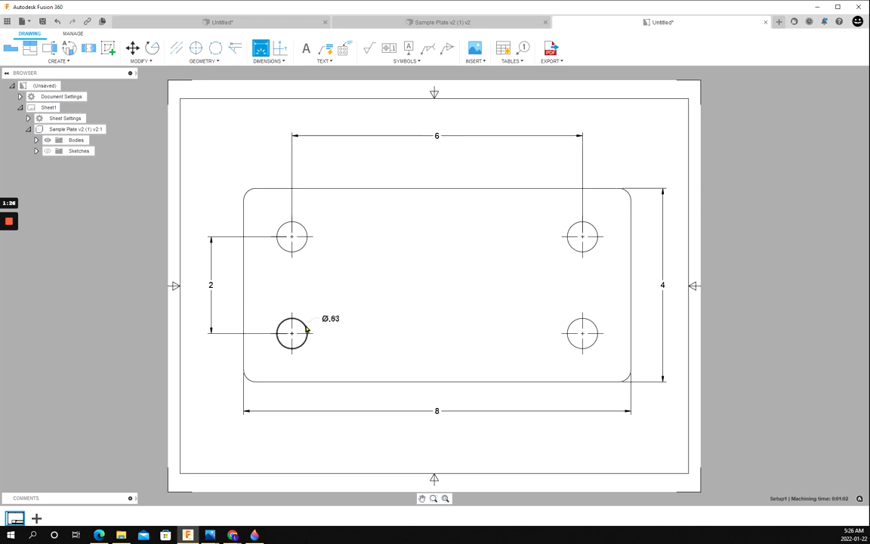
click(346, 296)
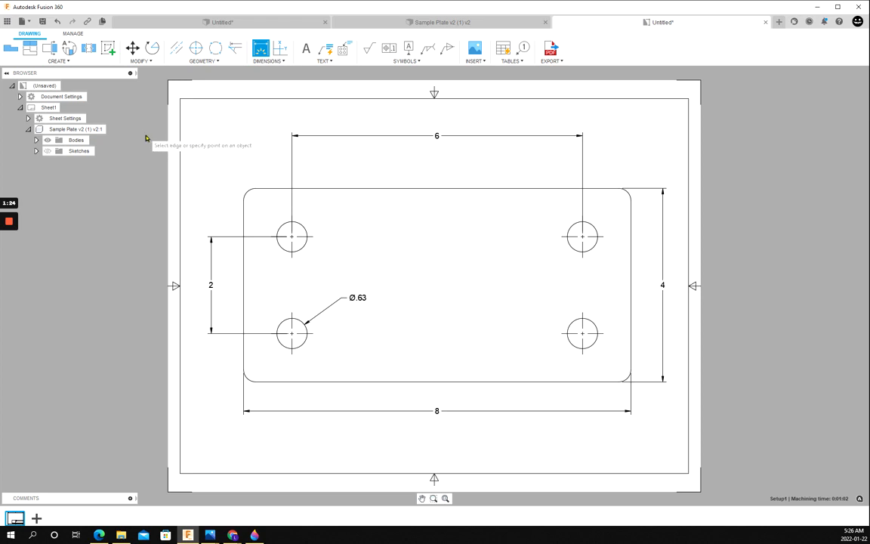
Set the drawing's dimension format to Fractional with a linear precision of 1/16 in the document settings
click(88, 97)
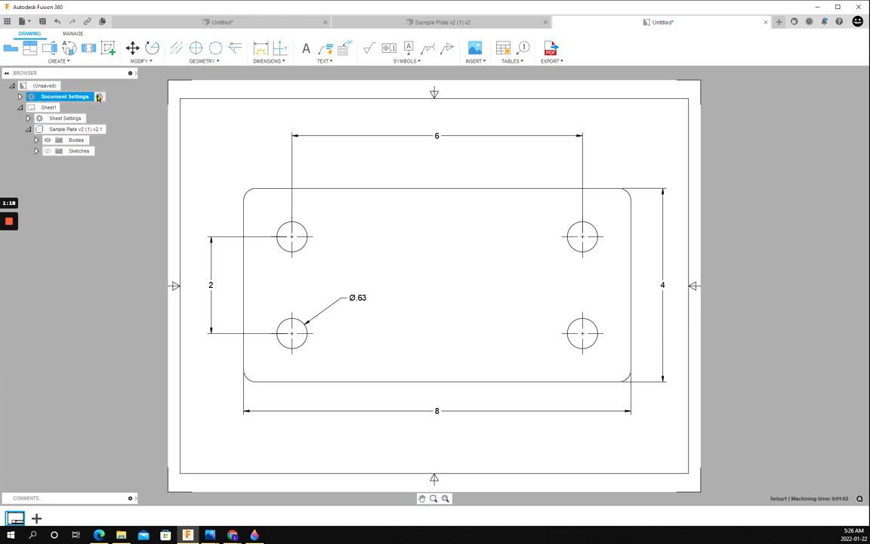
click(99, 96)
click(822, 317)
click(806, 340)
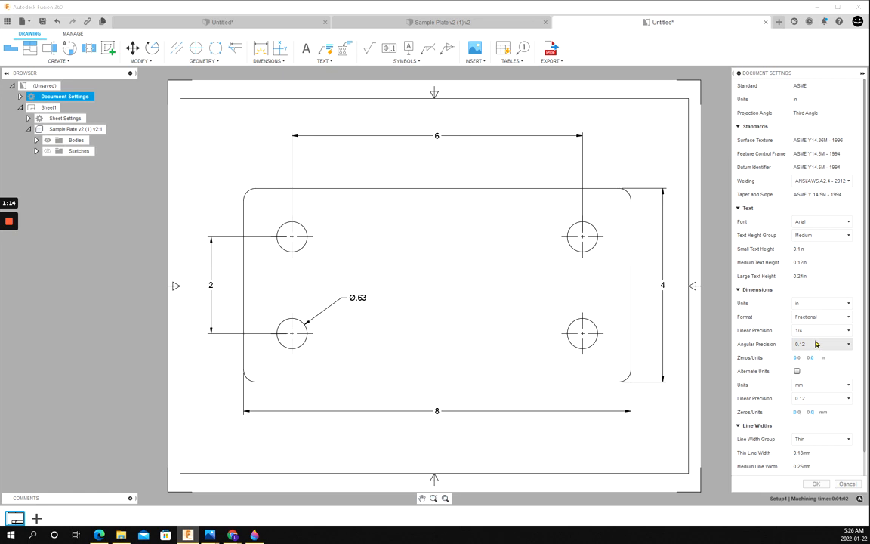
click(815, 332)
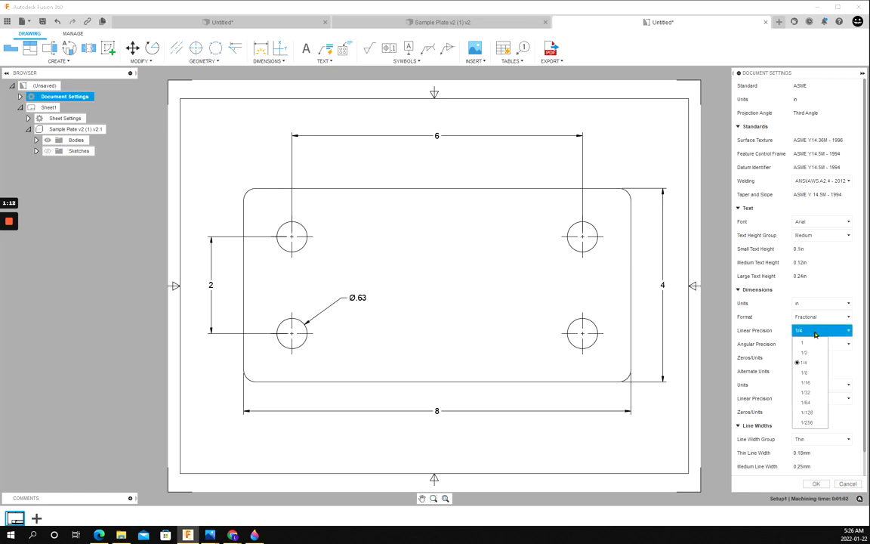
click(812, 384)
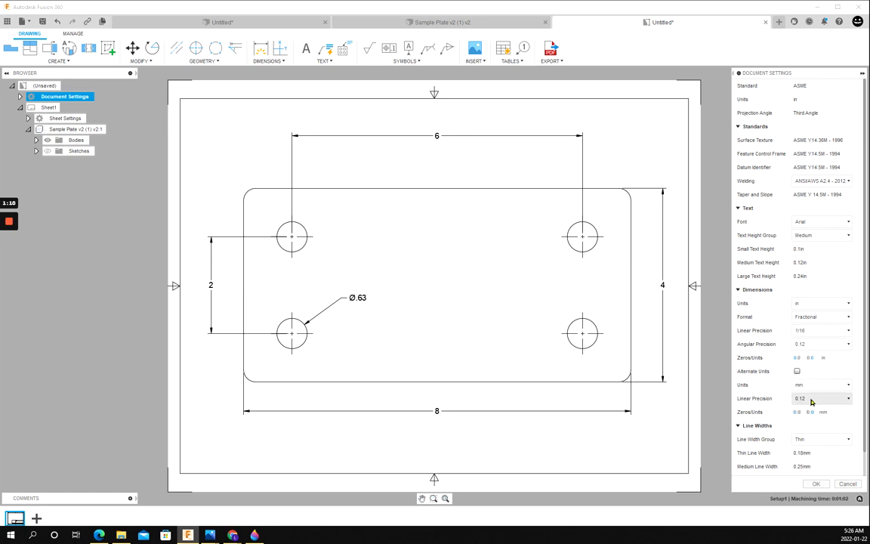
click(816, 483)
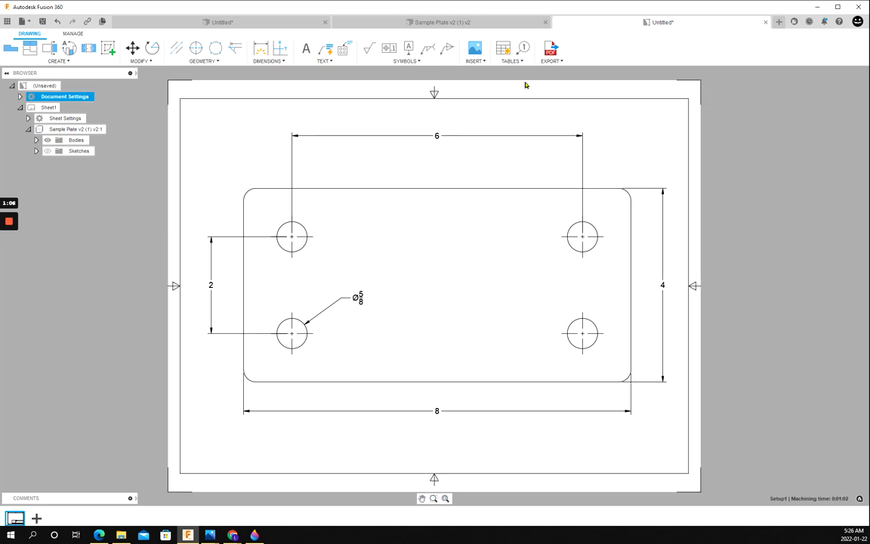
Export all sheets to PDF with Open PDF enabled, overwriting the existing "new sample plate" file in Downloads
click(551, 49)
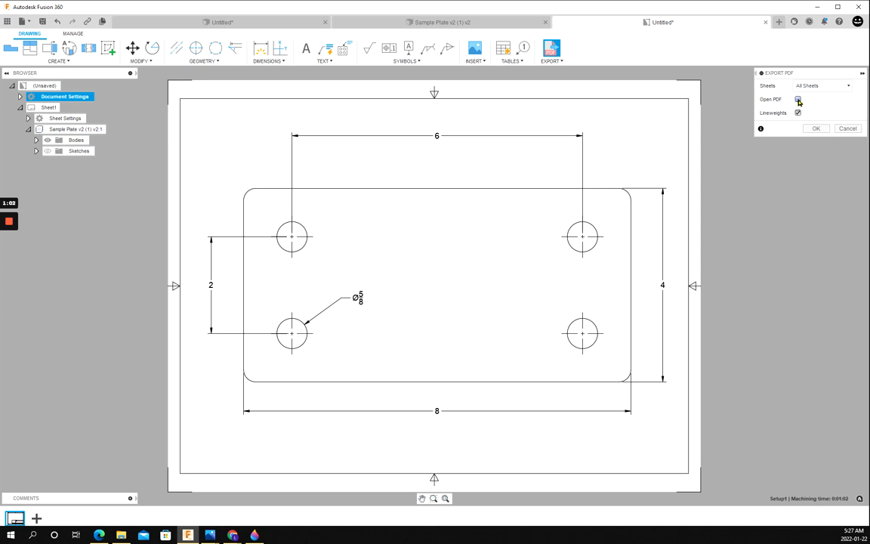
click(798, 100)
click(816, 128)
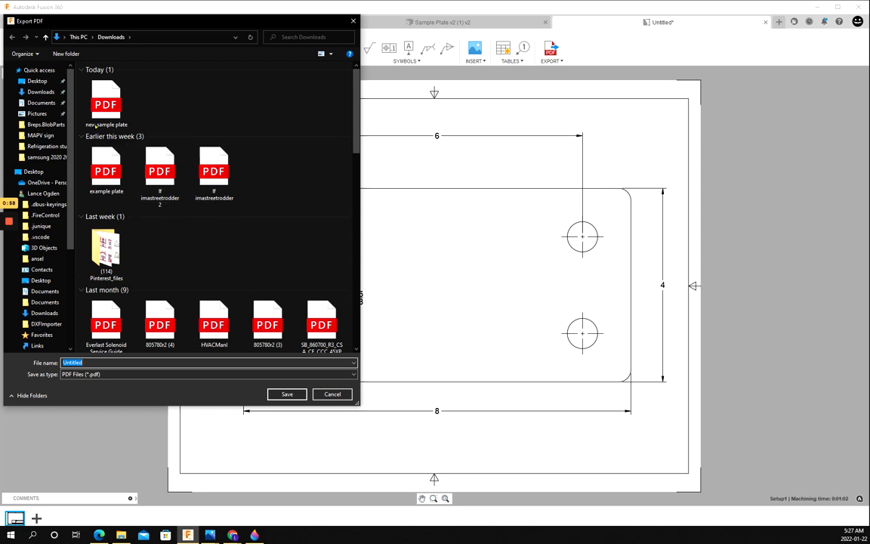
click(106, 102)
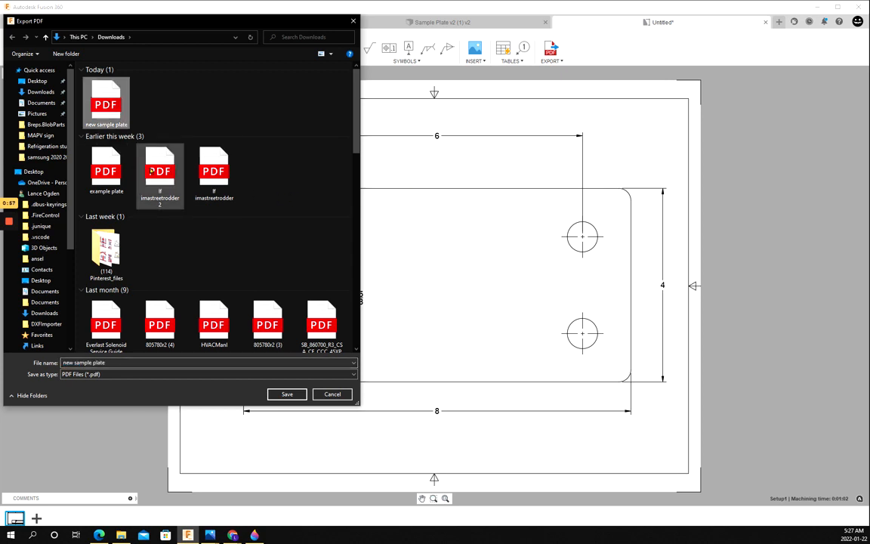
click(287, 393)
click(455, 268)
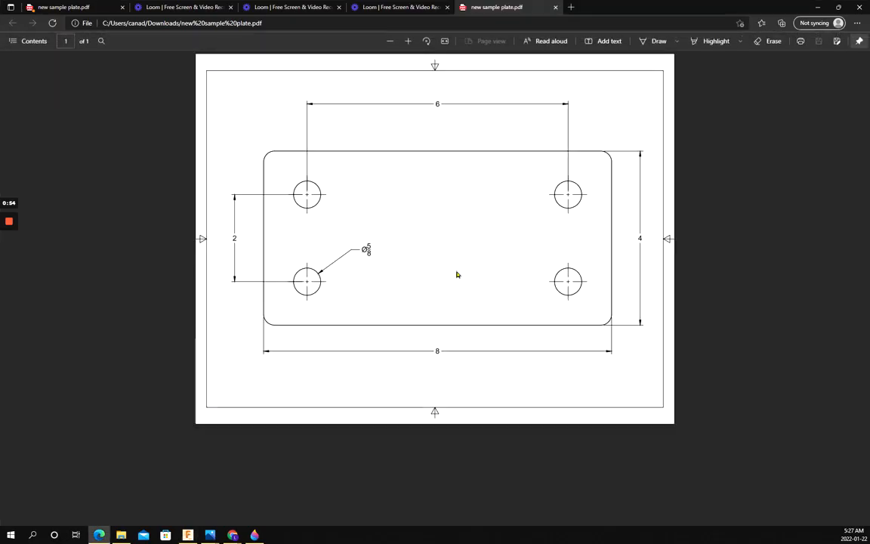
Bring up the print settings for the exported PDF and set the print scale to Actual size
click(859, 24)
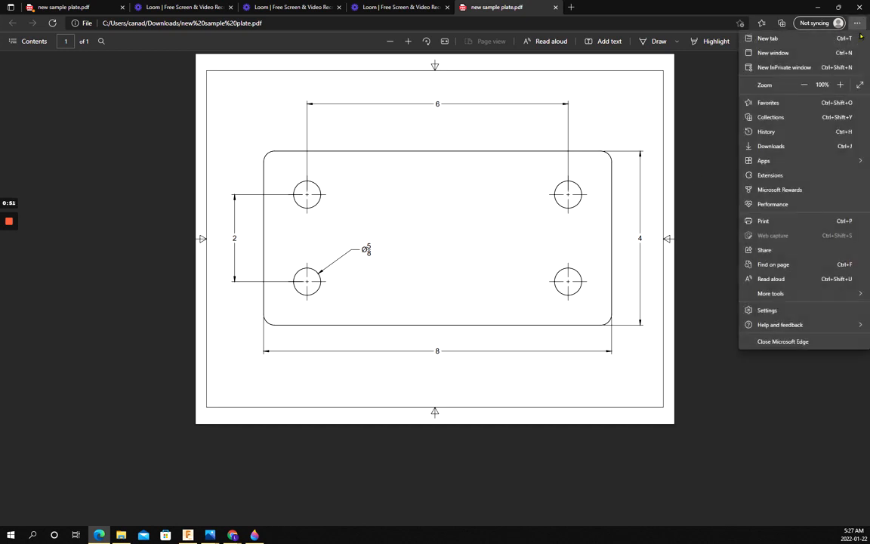
click(766, 221)
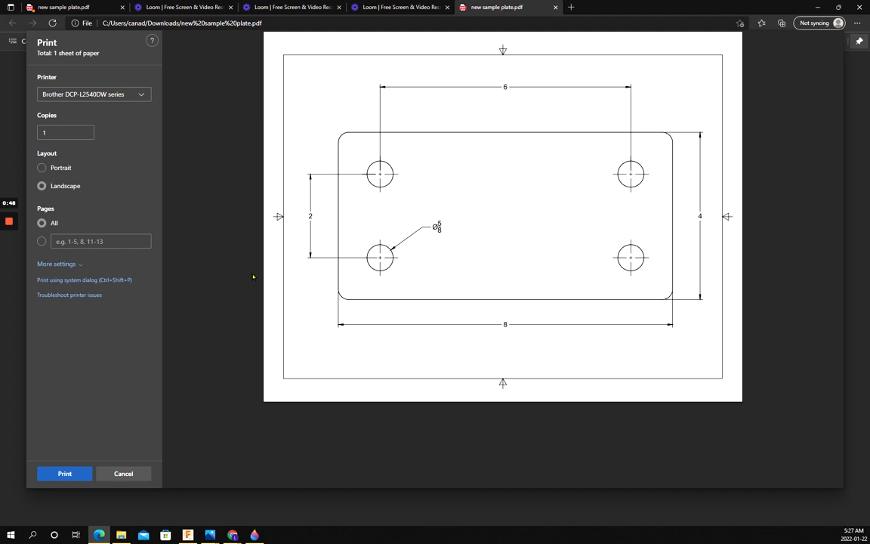
click(74, 265)
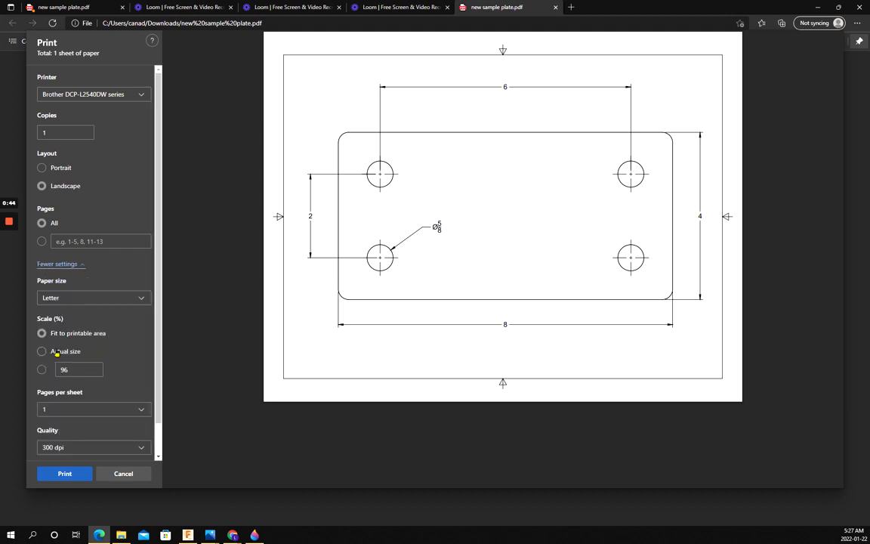
click(46, 352)
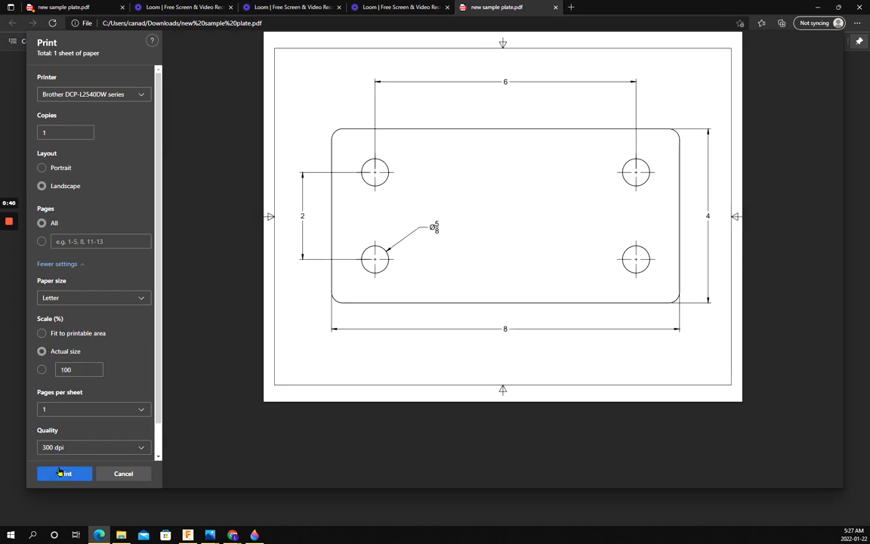
Switch to Photos, examine the photos of the printed plate drawing with the ruler against its dimensions, and open the maxresdefault.jpg image
click(207, 532)
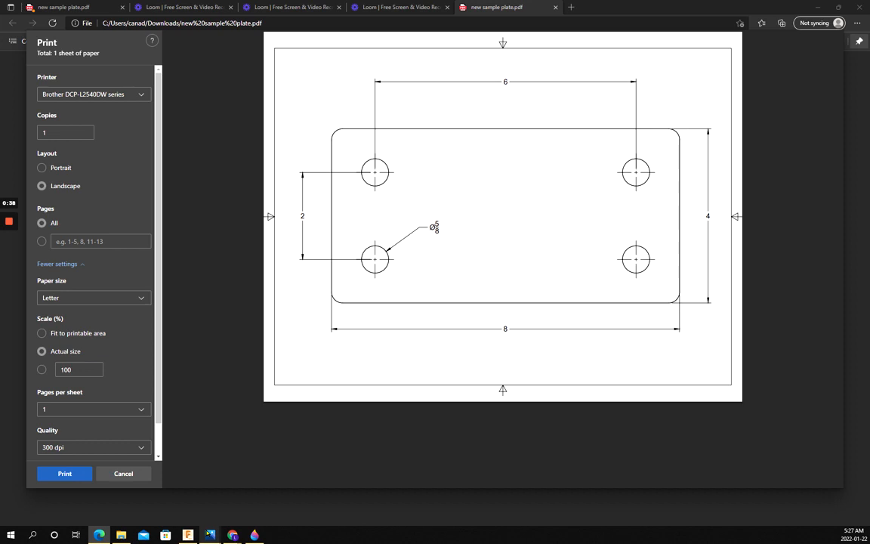
mouse_move(155, 477)
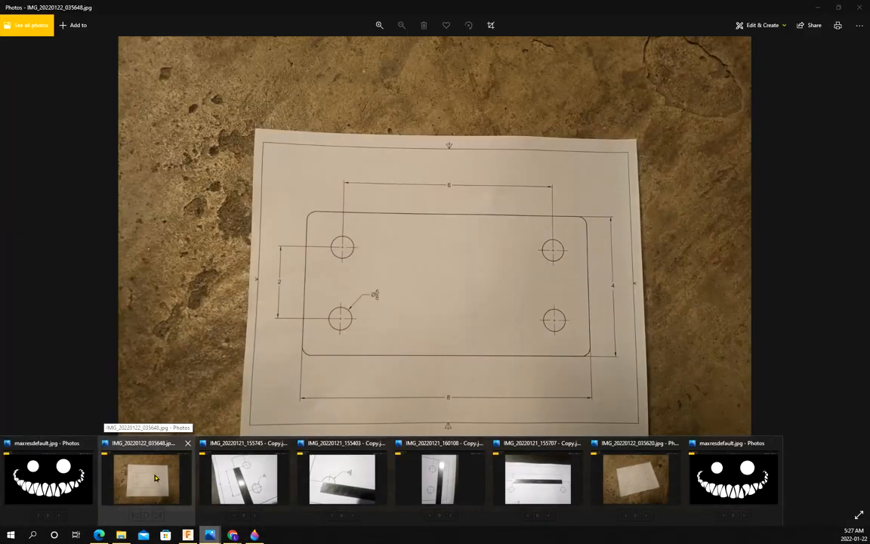
mouse_move(228, 477)
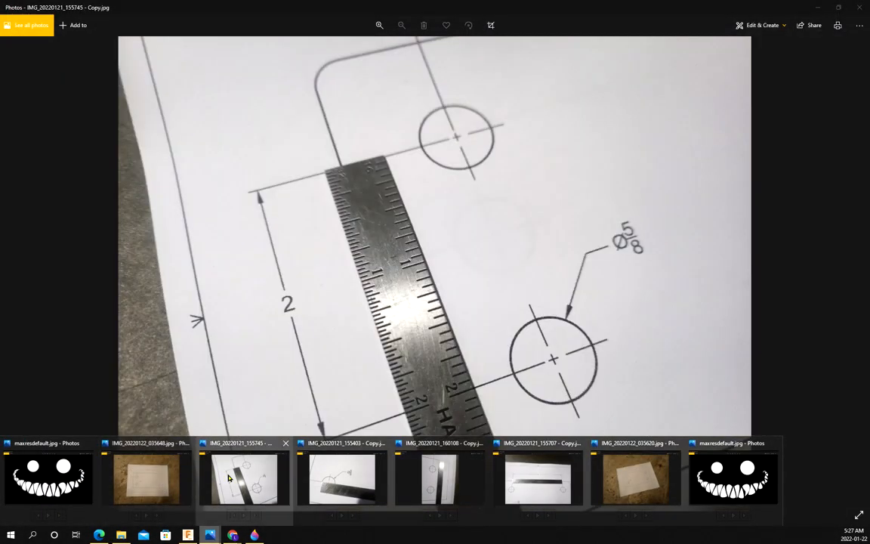
mouse_move(324, 472)
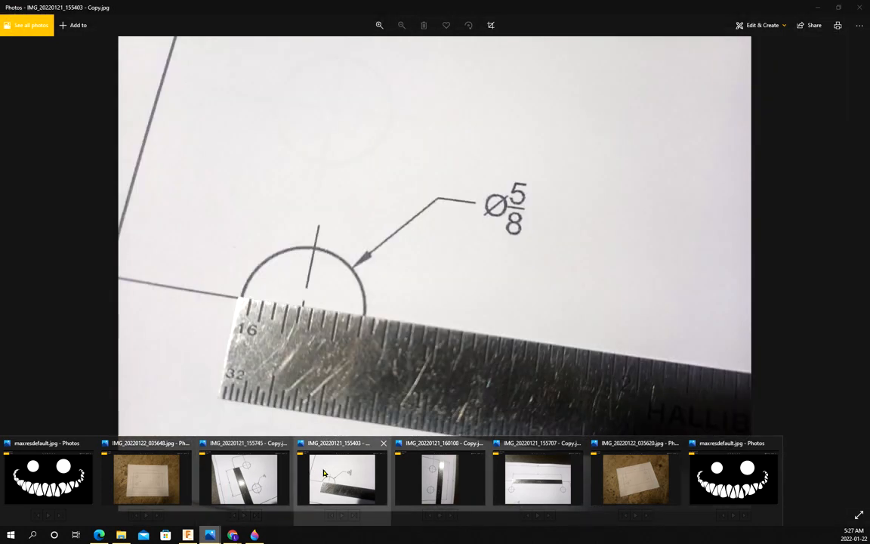
mouse_move(420, 474)
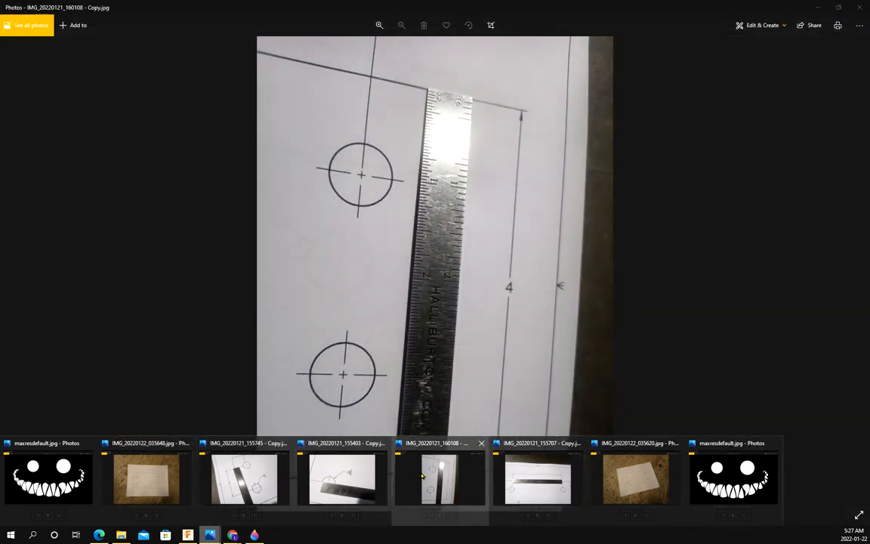
mouse_move(526, 475)
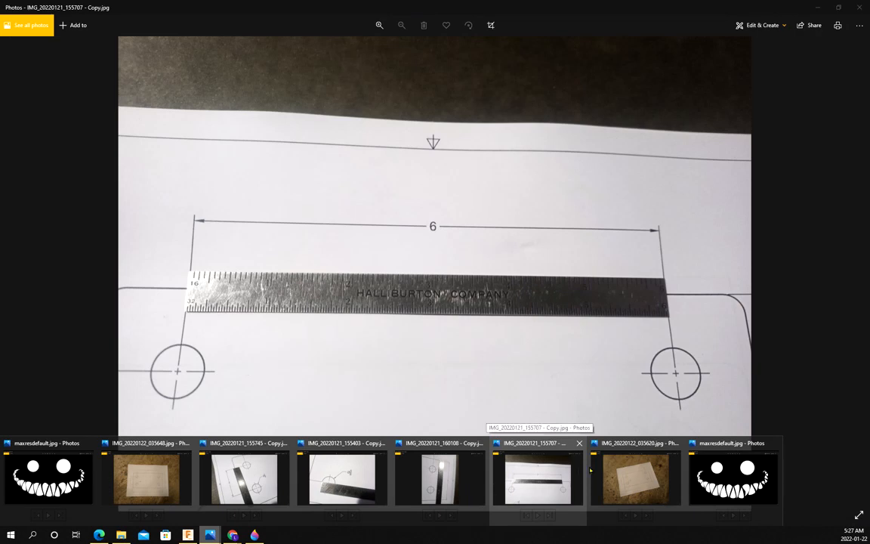
mouse_move(600, 469)
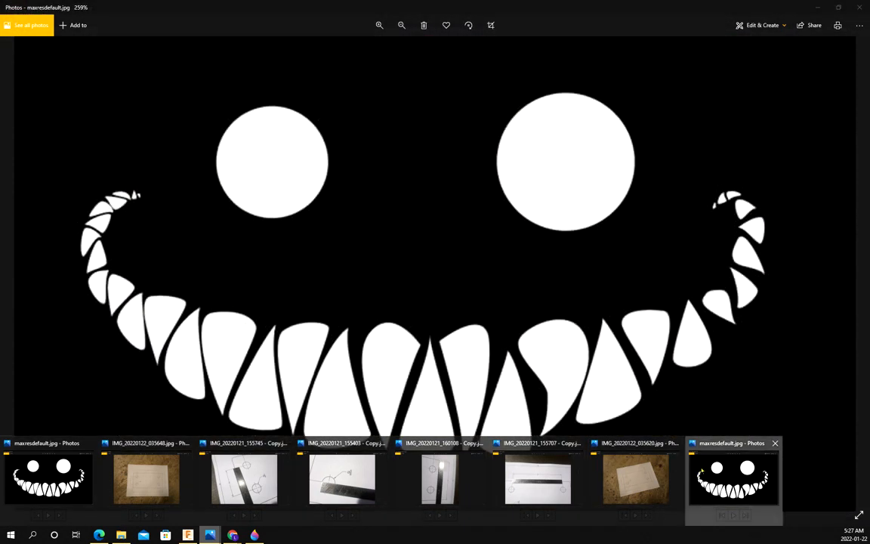
click(701, 471)
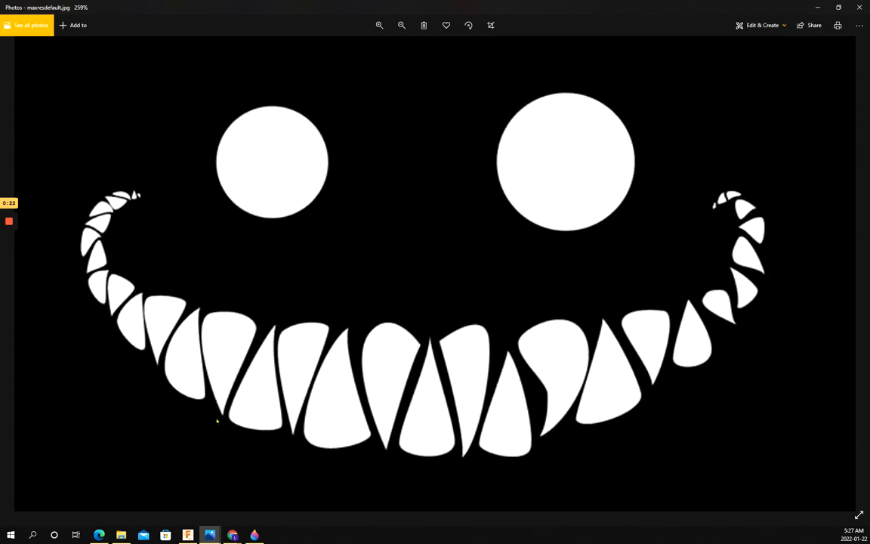
mouse_move(4, 231)
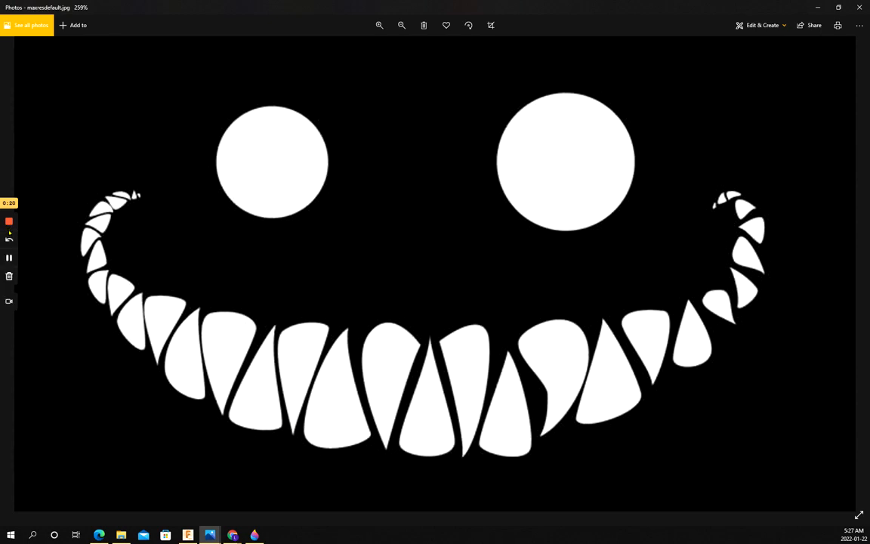